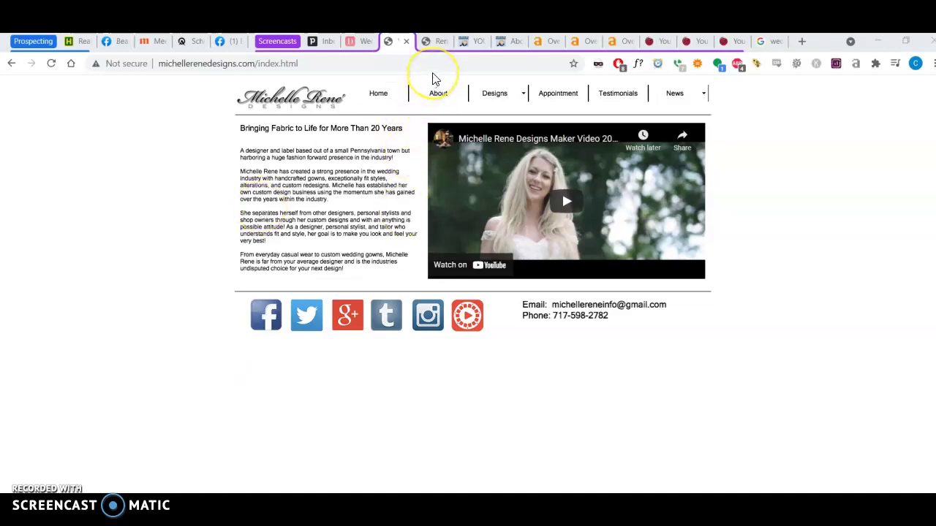
Look over the yourlocalseopros.com homepage, from its header banner to the free site audit section.
click(470, 48)
scroll(333, 245, down, 3)
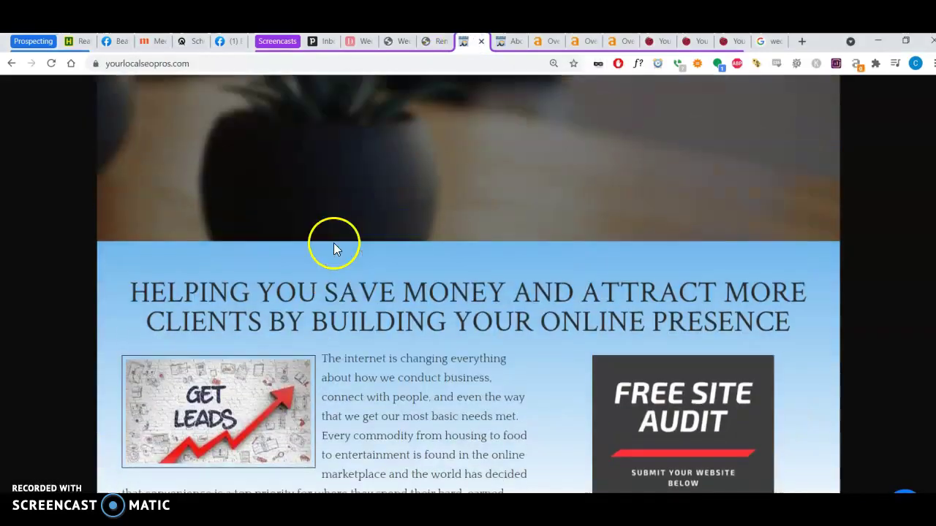
scroll(334, 249, up, 3)
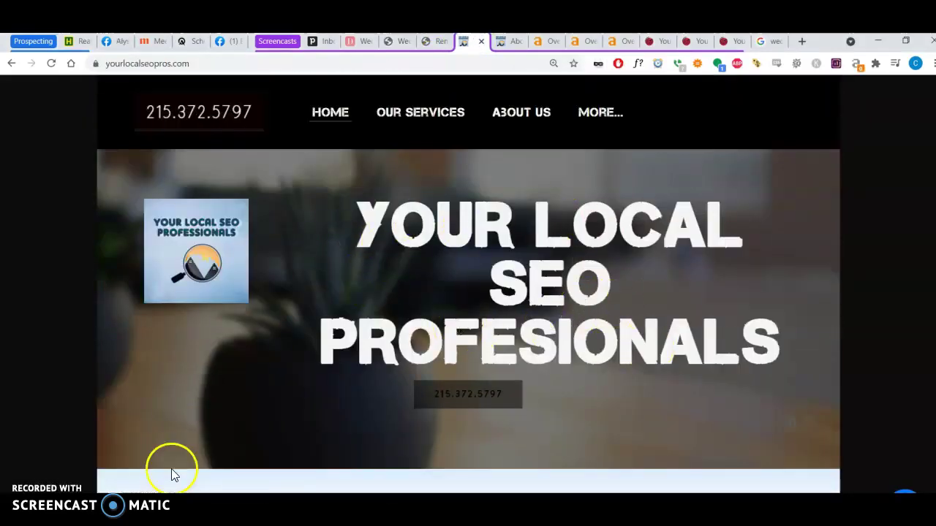
scroll(323, 251, down, 3)
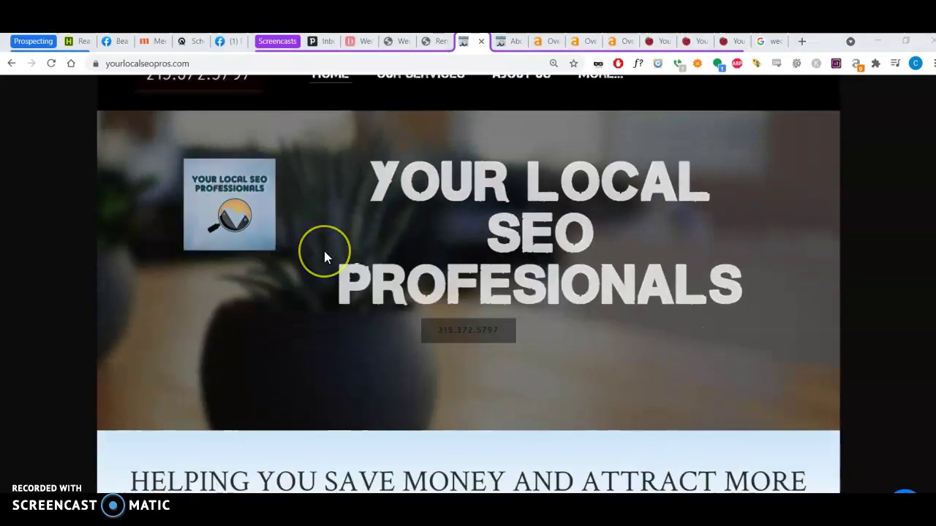
scroll(324, 252, up, 3)
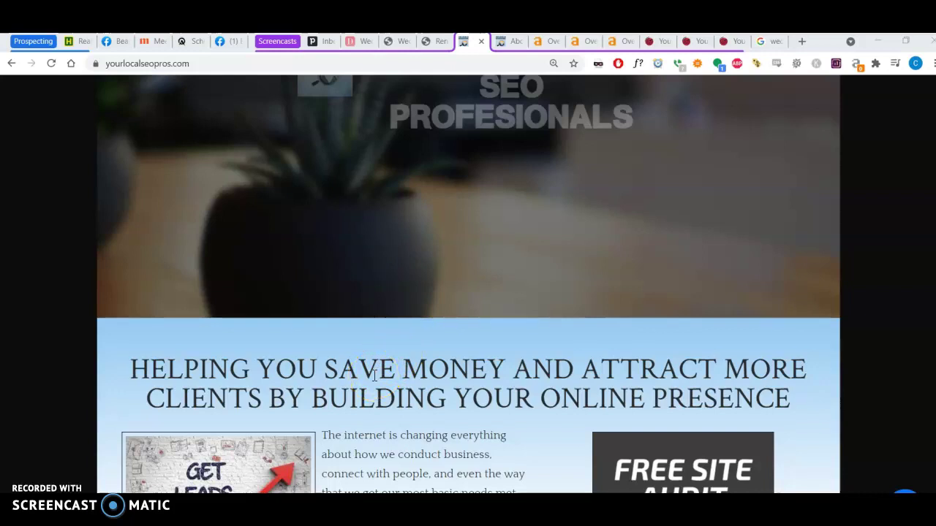
click(499, 144)
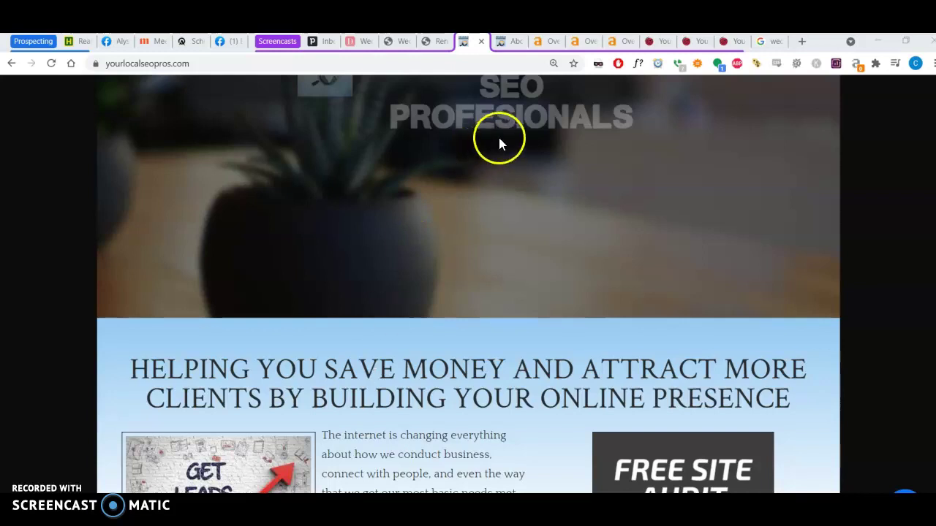
View the SEO agency's About Us page, and return to its homepage to look over the banner and content.
click(502, 41)
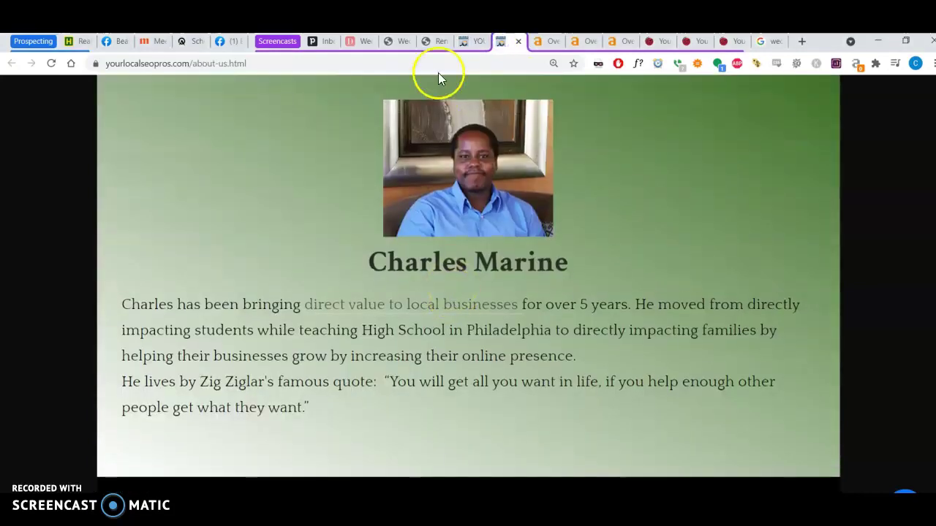
click(466, 41)
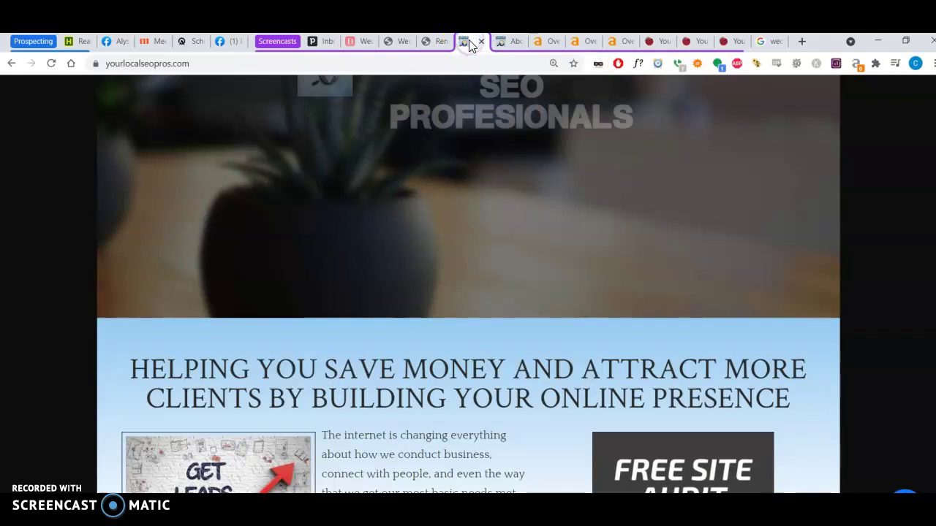
click(416, 291)
scroll(415, 292, up, 5)
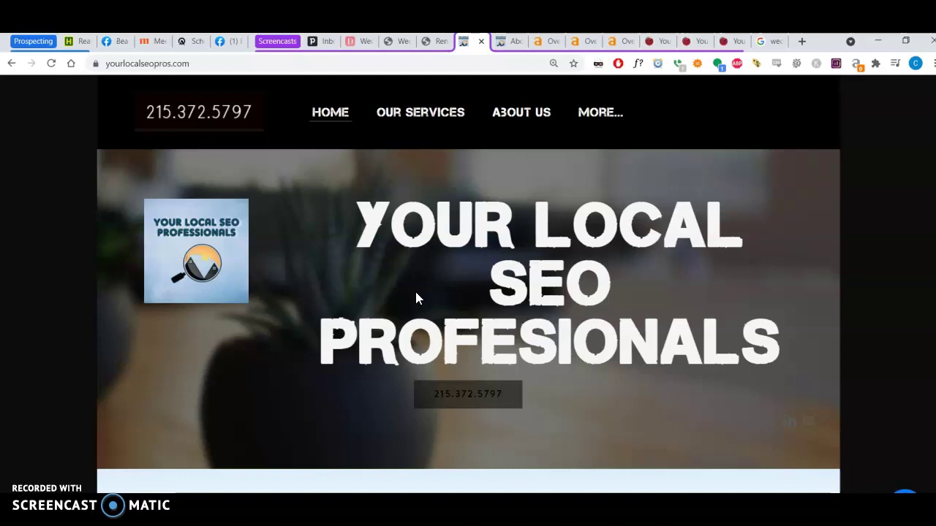
scroll(415, 292, down, 5)
scroll(415, 293, up, 5)
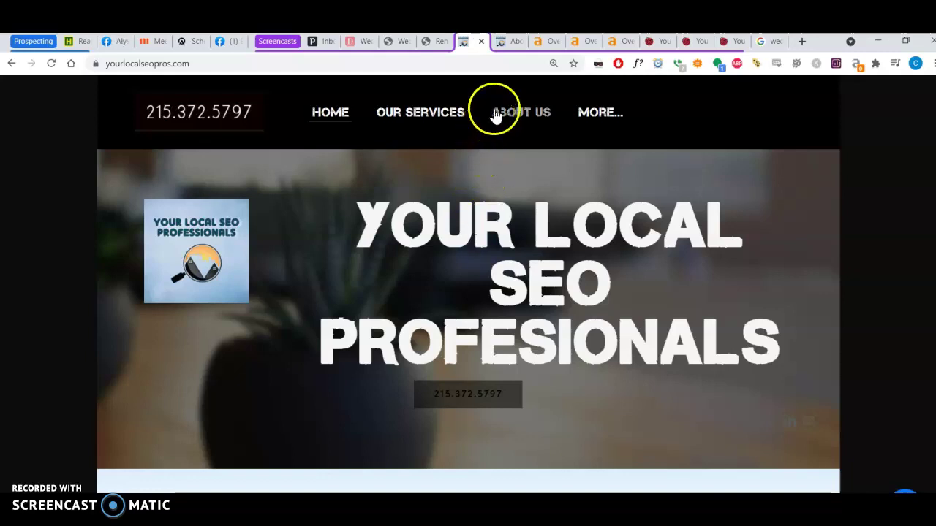
Return to the Michelle Rene Designs homepage and highlight all of its content, then clear the selection.
key(ctrl+shift+Tab)
key(ctrl+shift+Tab)
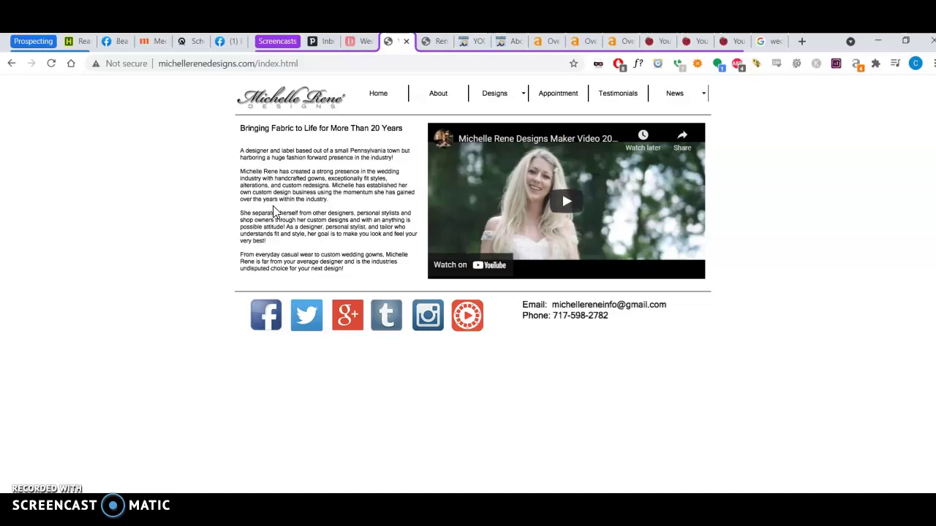
key(ctrl+a)
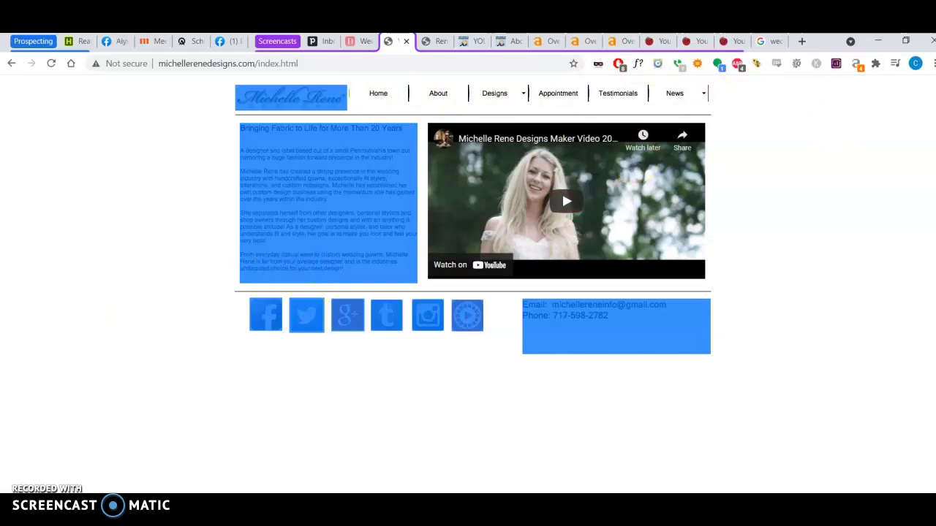
click(198, 161)
Check the file name of the Michelle Rene Designs logo through its save dialog, and cancel without saving.
right_click(305, 105)
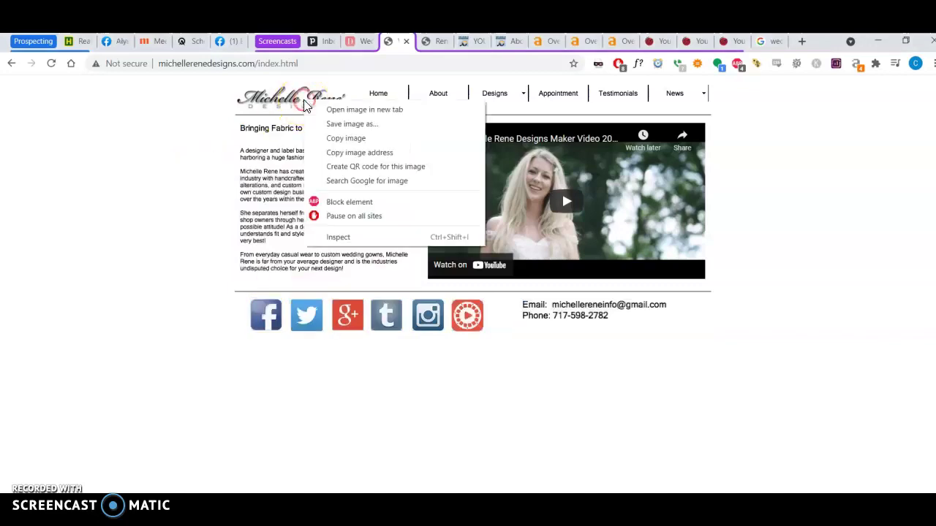
click(333, 124)
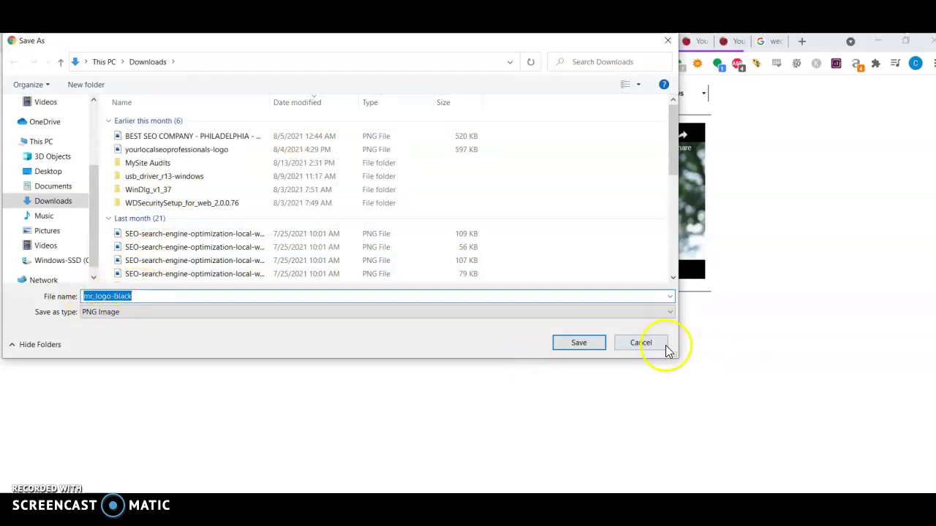
click(644, 343)
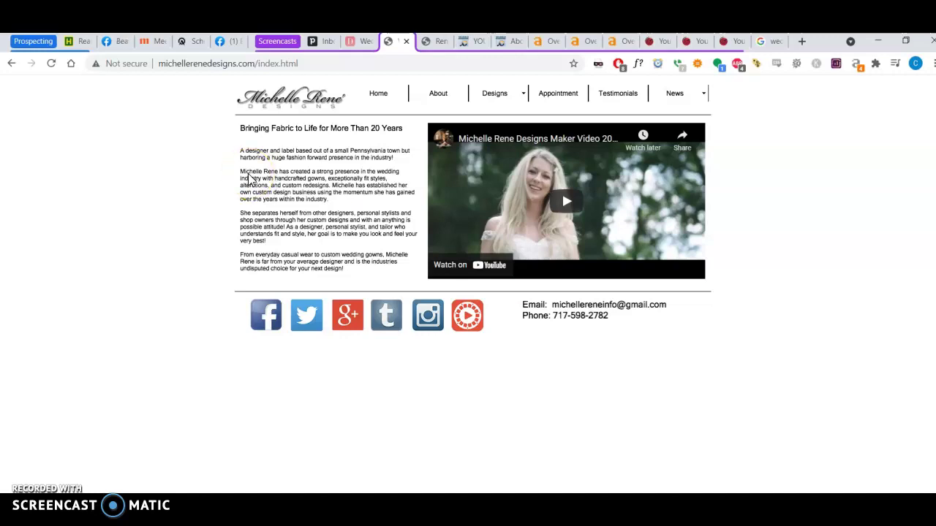
Bring up the Google results for "wedding dresses york pa" and highlight the search phrase.
mouse_move(501, 94)
click(762, 40)
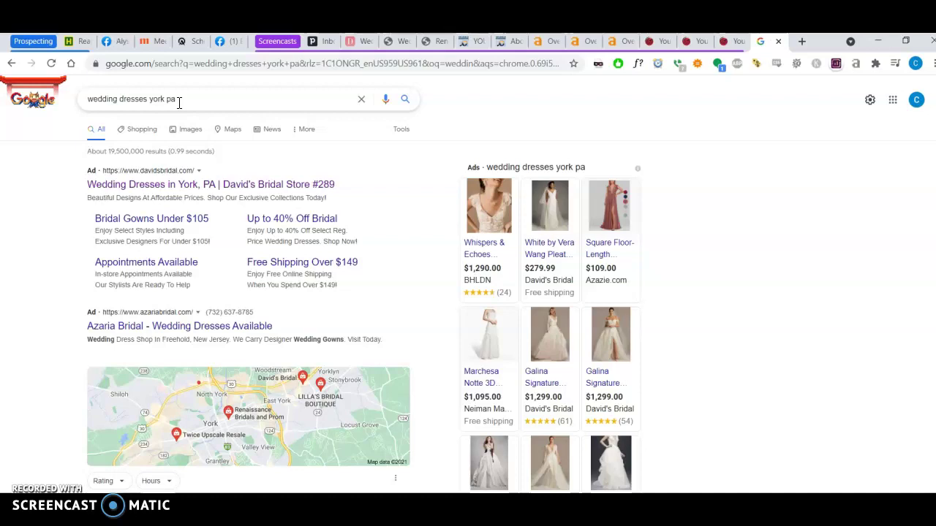
drag(175, 99, 80, 98)
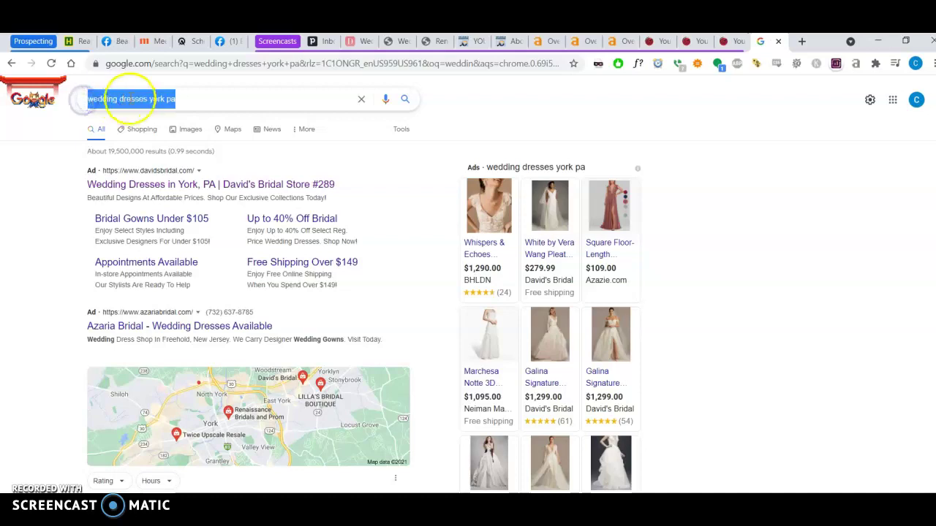
click(192, 100)
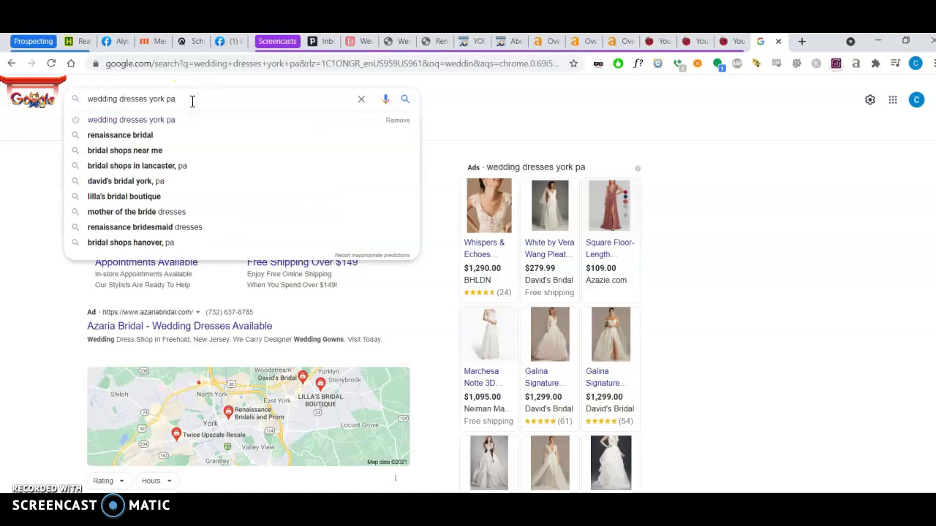
click(736, 166)
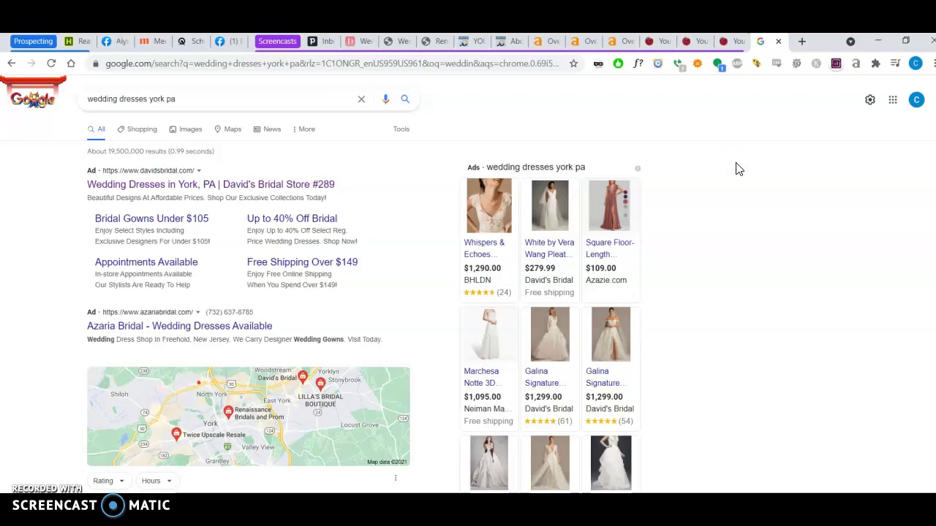
Examine the whole first page of Google results, from the ads and map listings to the related searches.
scroll(738, 169, down, 10)
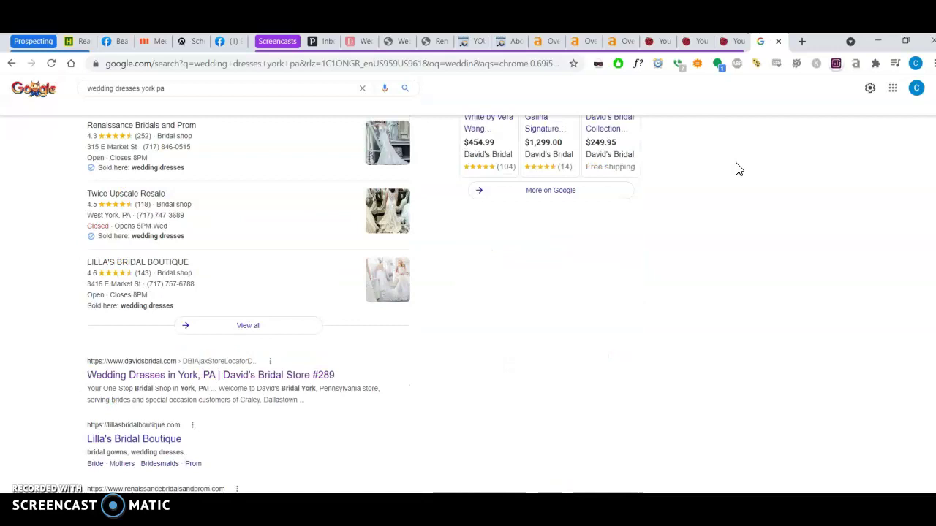
scroll(737, 169, down, 9)
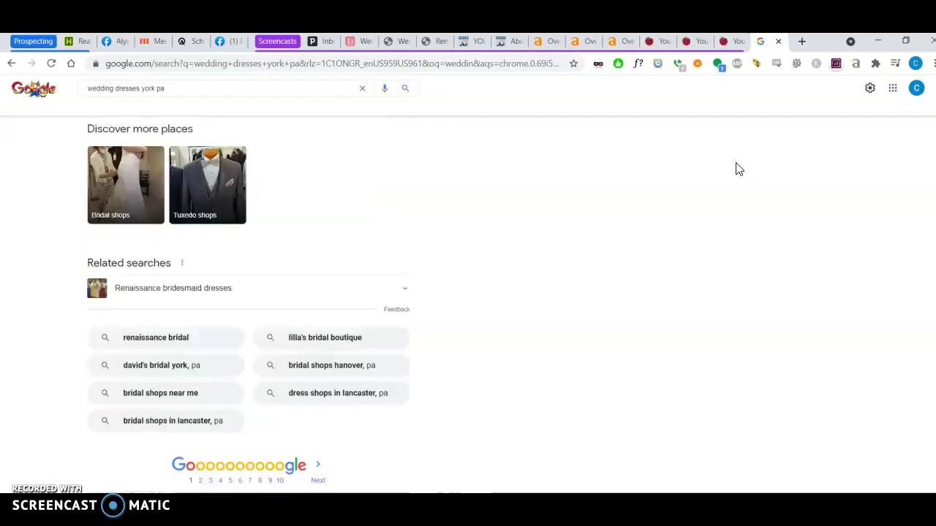
click(423, 214)
scroll(423, 218, up, 15)
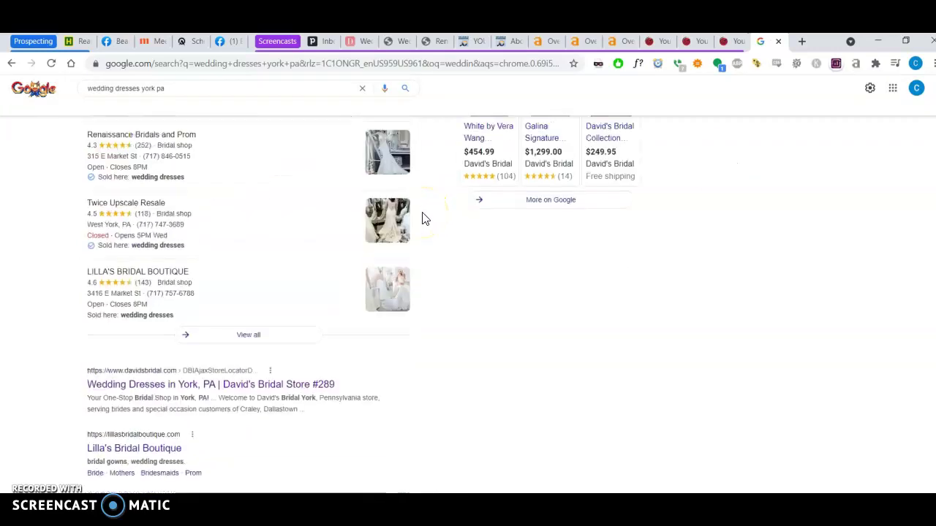
scroll(422, 216, up, 4)
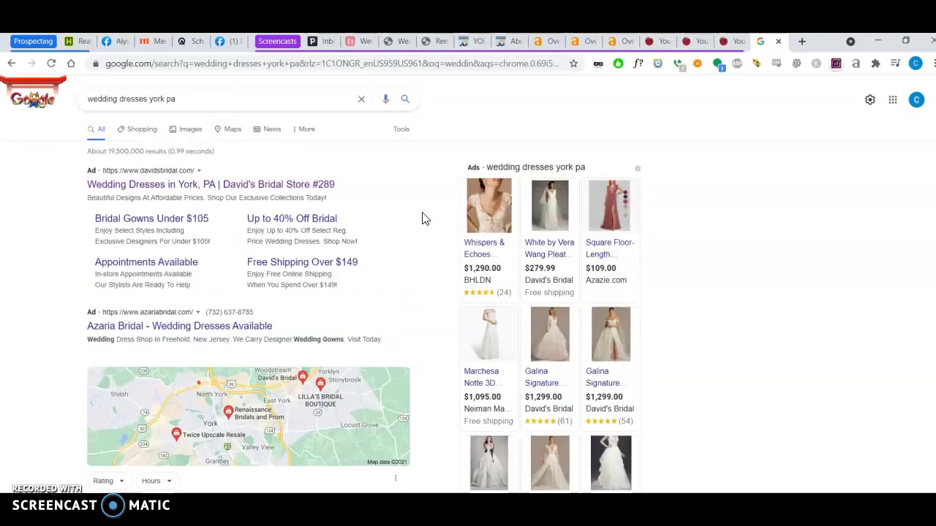
click(439, 289)
scroll(439, 292, down, 7)
scroll(438, 292, down, 10)
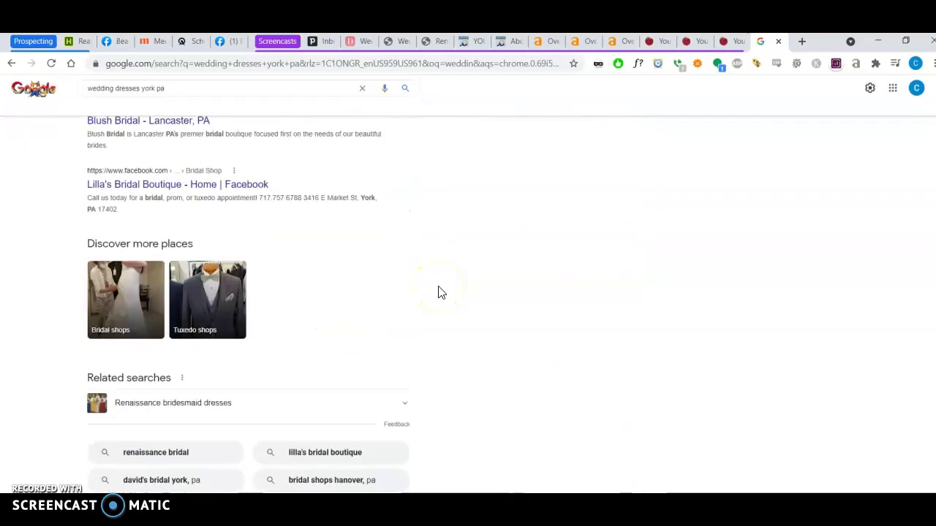
scroll(439, 292, up, 5)
scroll(439, 293, up, 8)
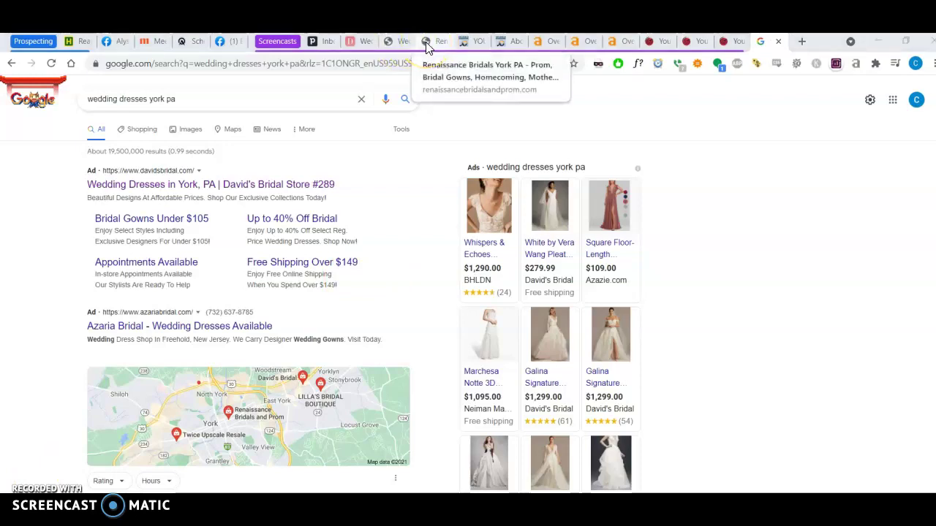
Compare the Michelle Rene Designs homepage text with the Google results for "wedding dresses york pa".
click(397, 42)
click(367, 105)
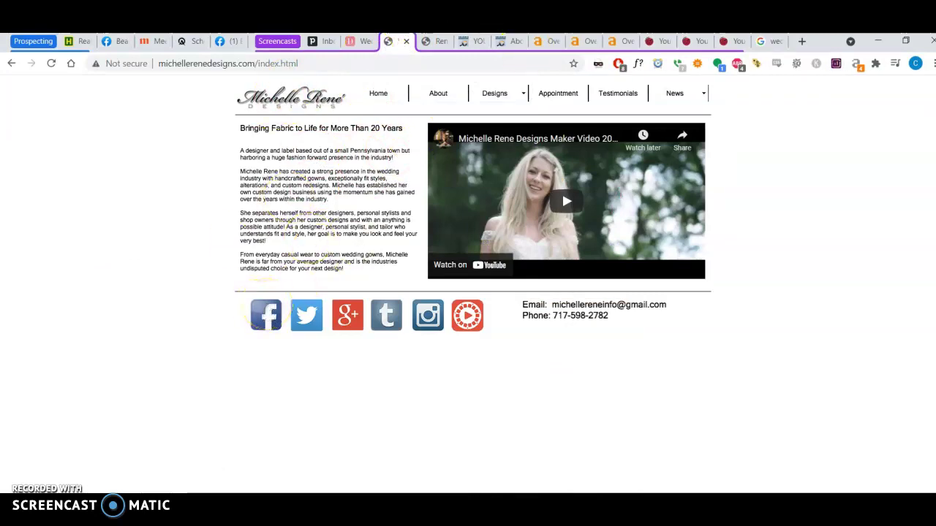
click(762, 44)
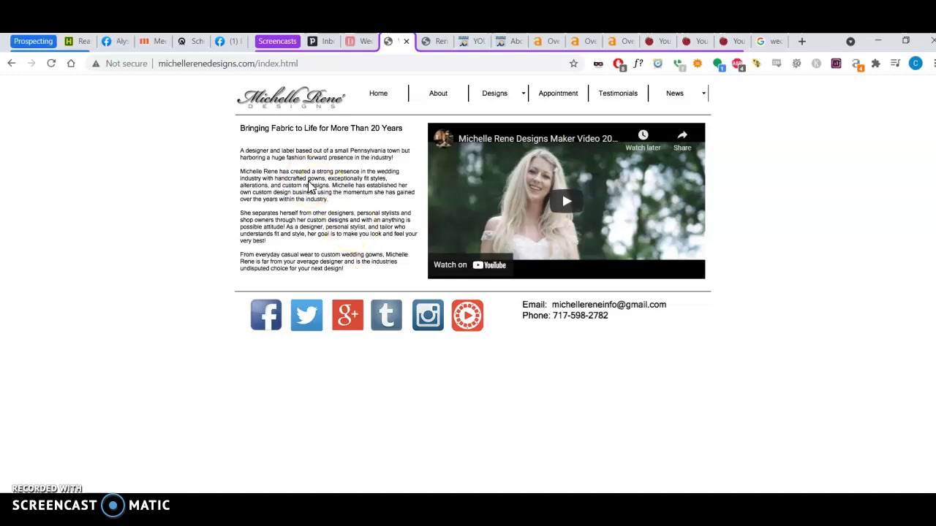
click(762, 41)
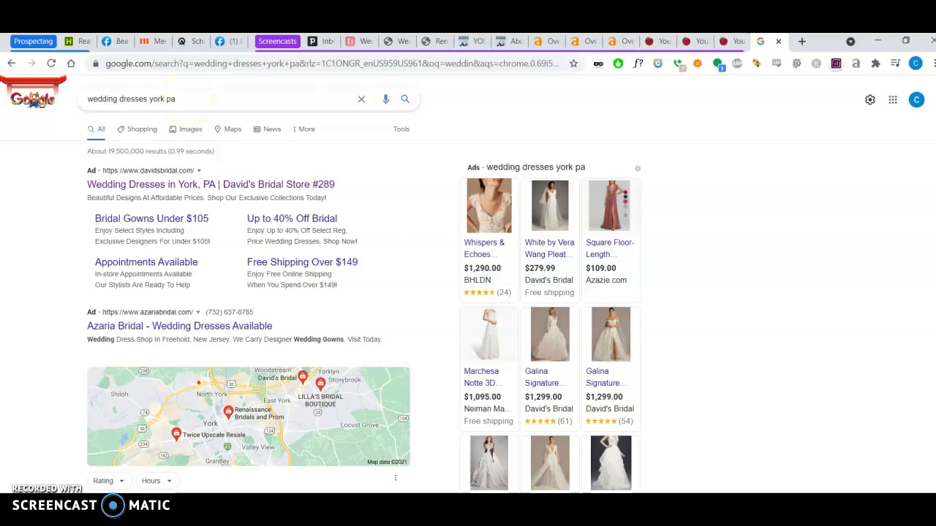
click(397, 41)
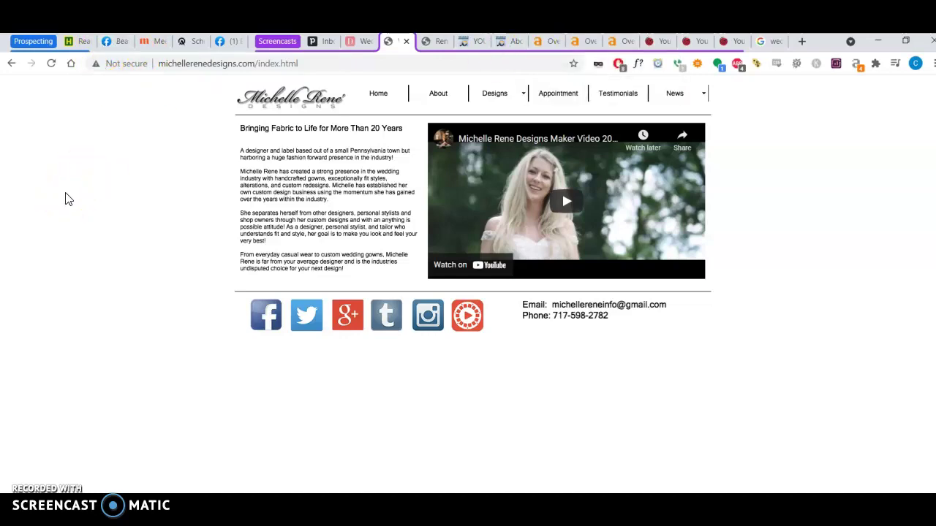
click(762, 42)
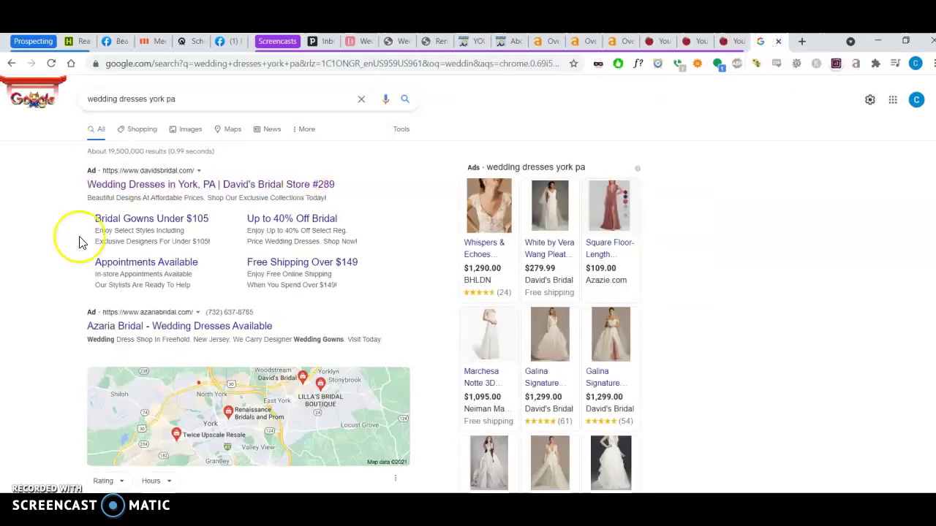
Review the local bridal shop map listings against the highlighted search phrase "wedding dresses york pa".
scroll(62, 337, down, 4)
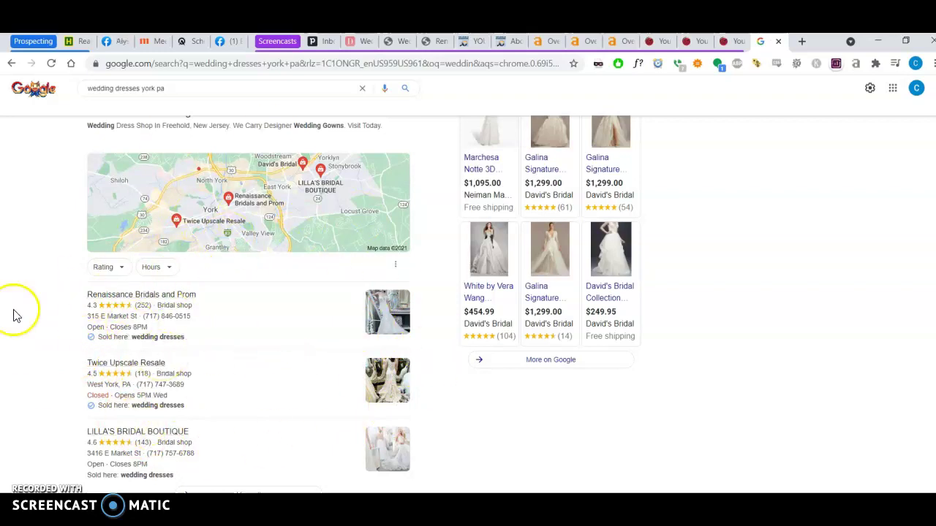
scroll(32, 298, up, 3)
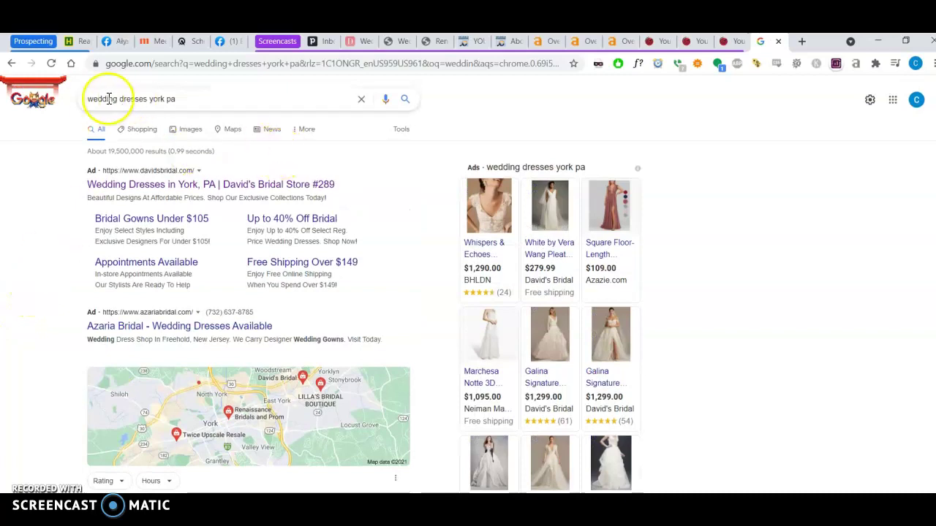
drag(89, 99, 185, 95)
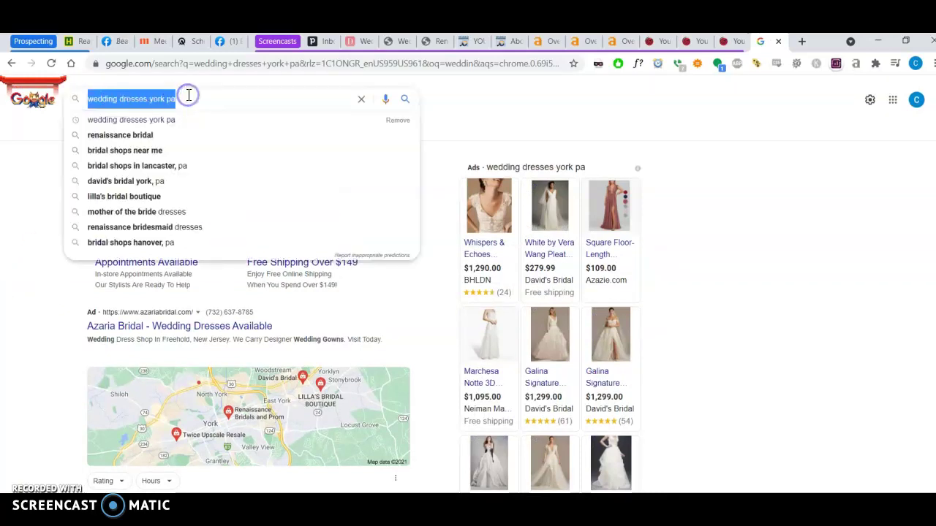
click(42, 183)
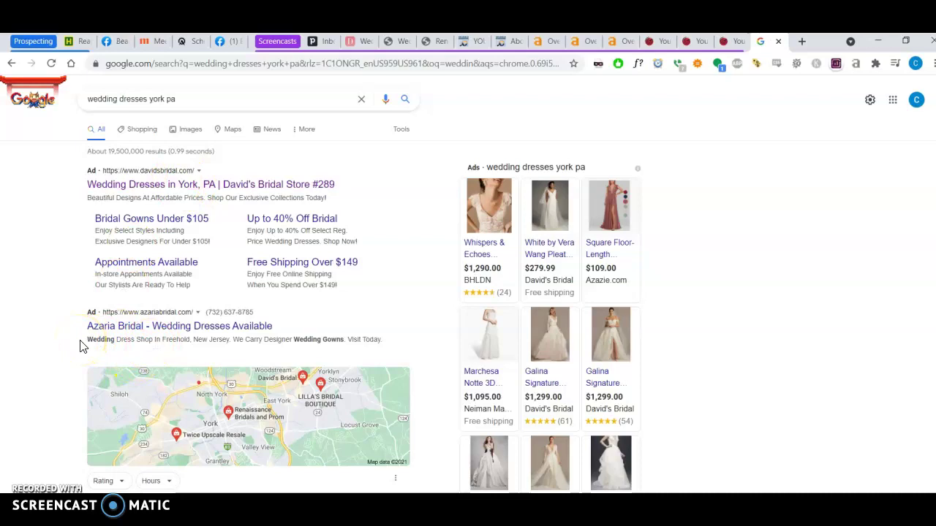
scroll(81, 346, down, 3)
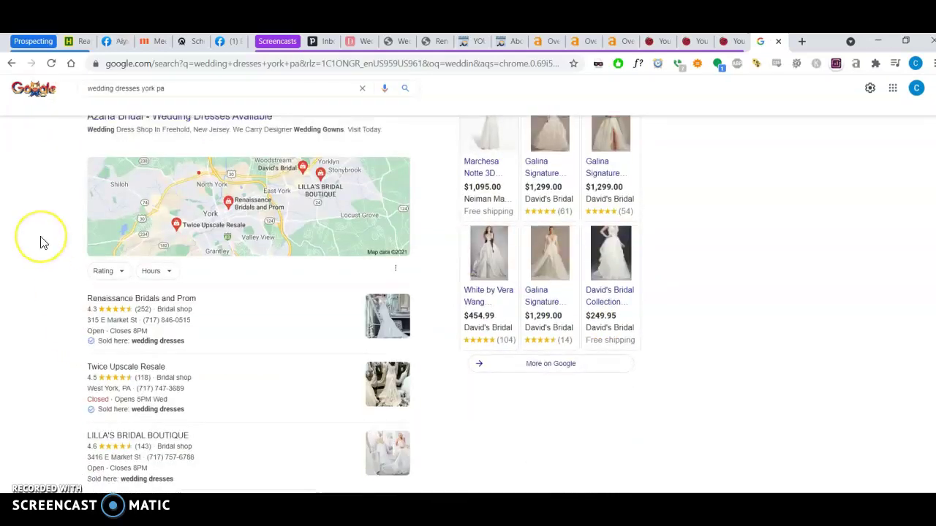
scroll(42, 242, up, 3)
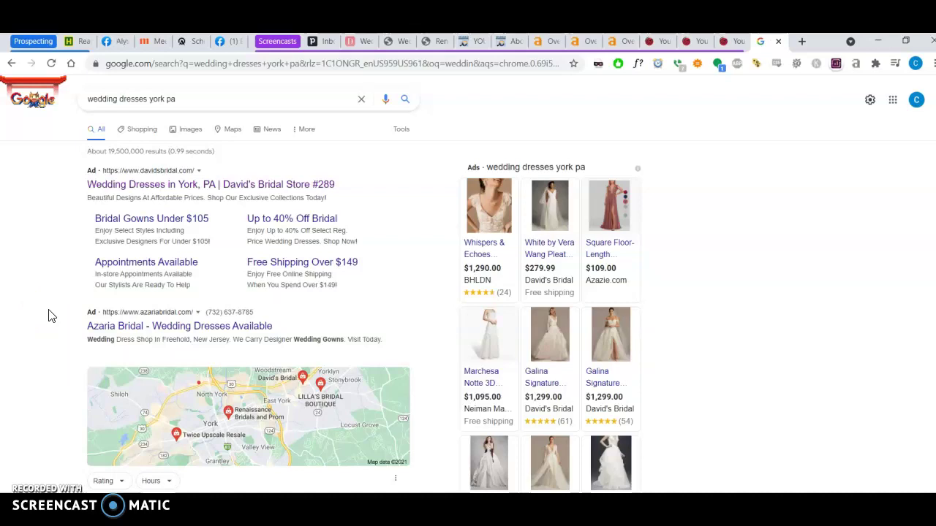
Review the David's Bridal ad and the three local bridal shop listings in the Google results.
scroll(48, 314, down, 2)
scroll(49, 314, up, 2)
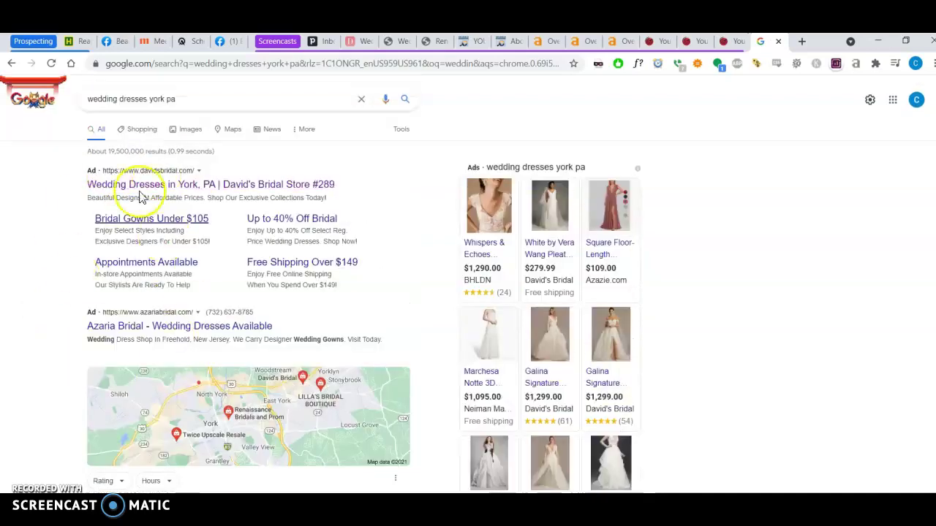
scroll(67, 413, down, 3)
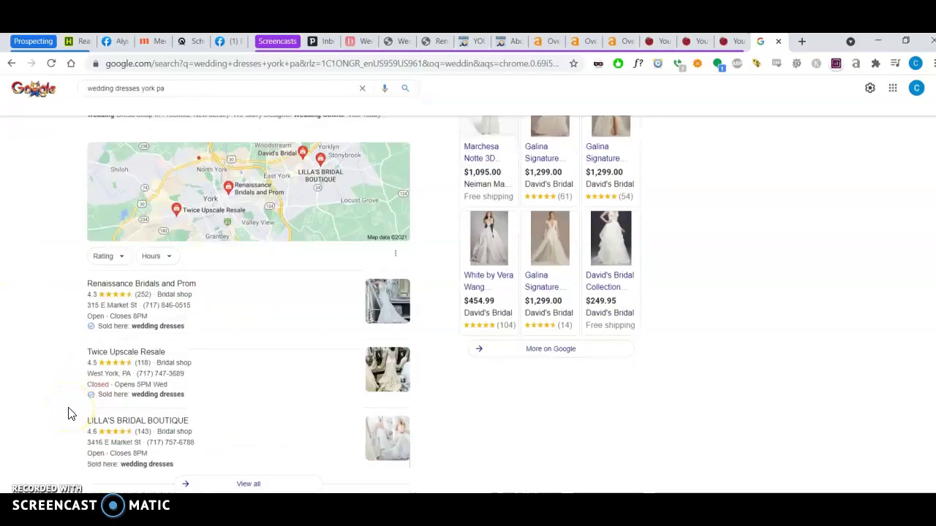
scroll(69, 412, down, 1)
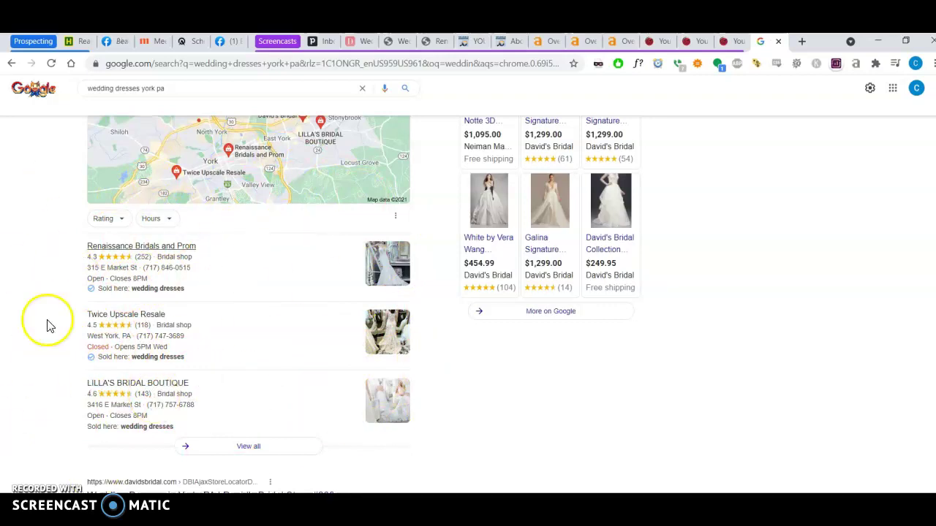
scroll(32, 249, up, 1)
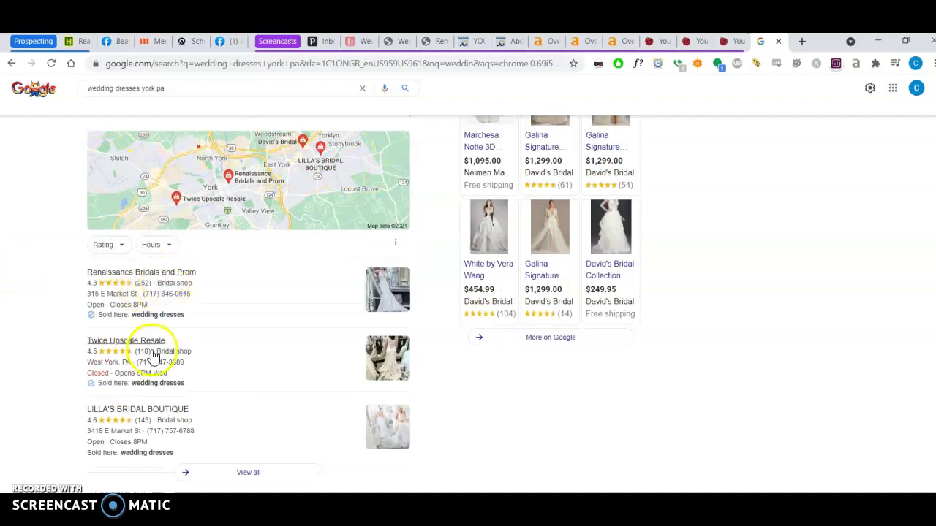
Open the full list of local bridal shops for "wedding dresses york pa" and examine the businesses it contains.
click(245, 473)
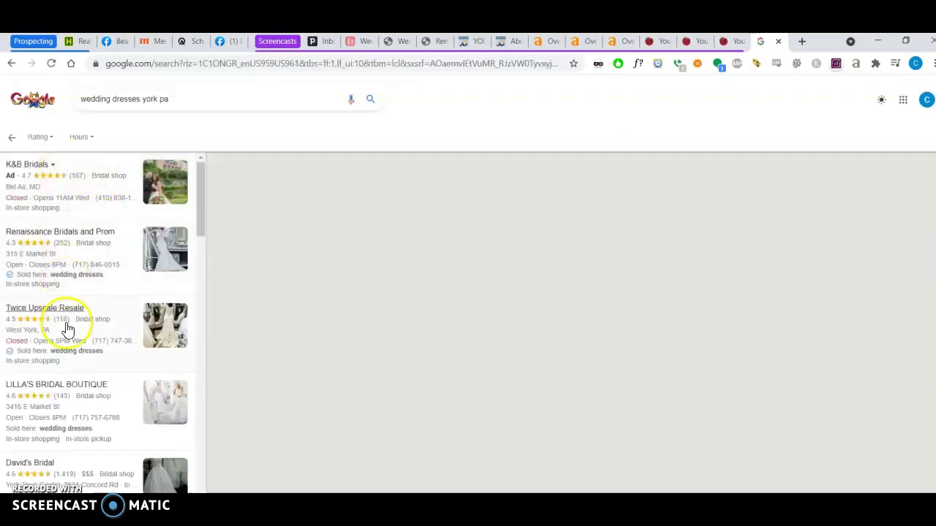
scroll(64, 344, down, 5)
scroll(66, 344, down, 3)
scroll(66, 345, up, 7)
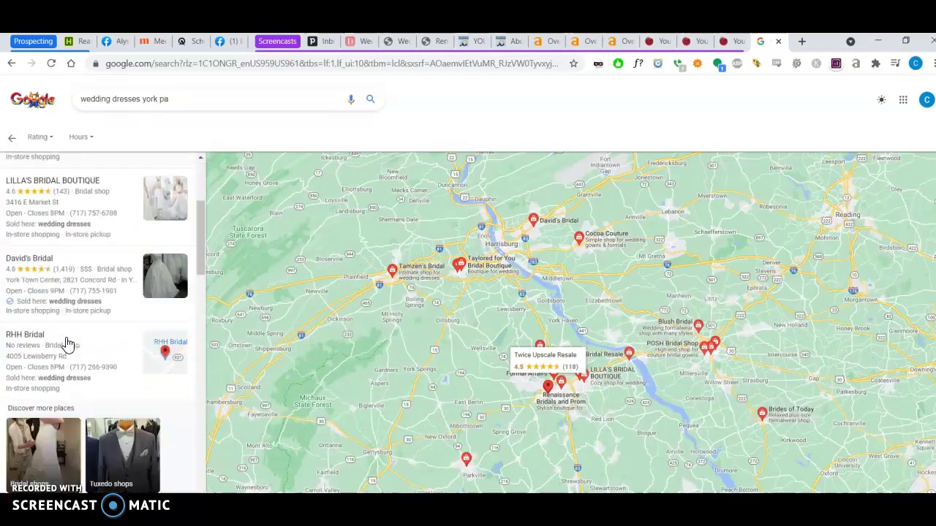
click(64, 161)
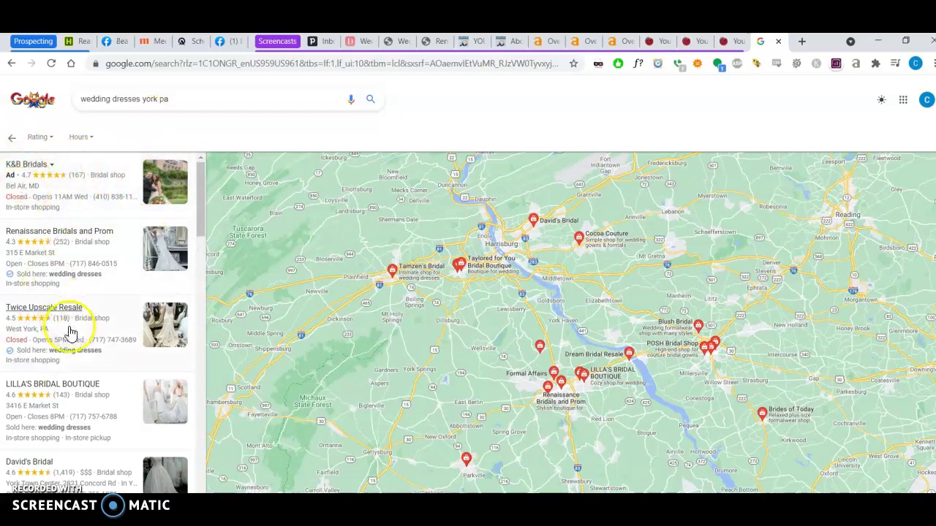
scroll(74, 366, down, 15)
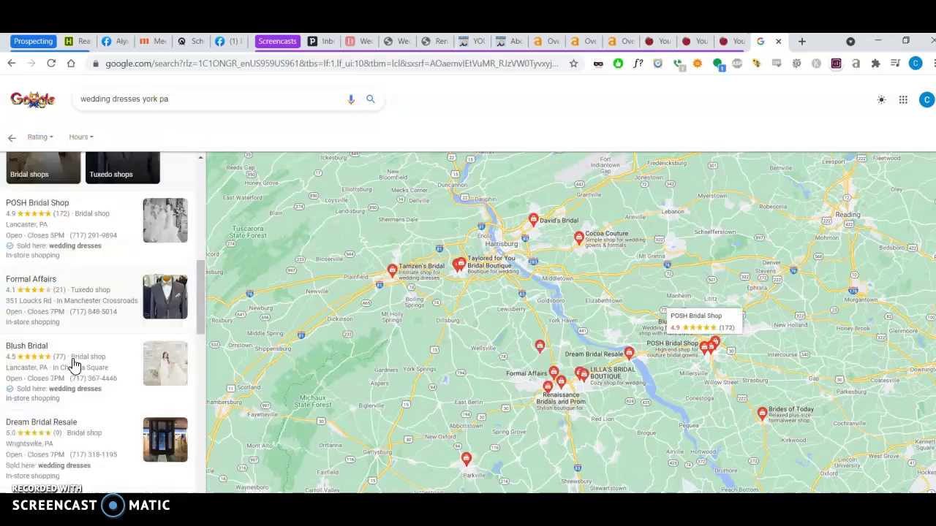
scroll(74, 366, up, 15)
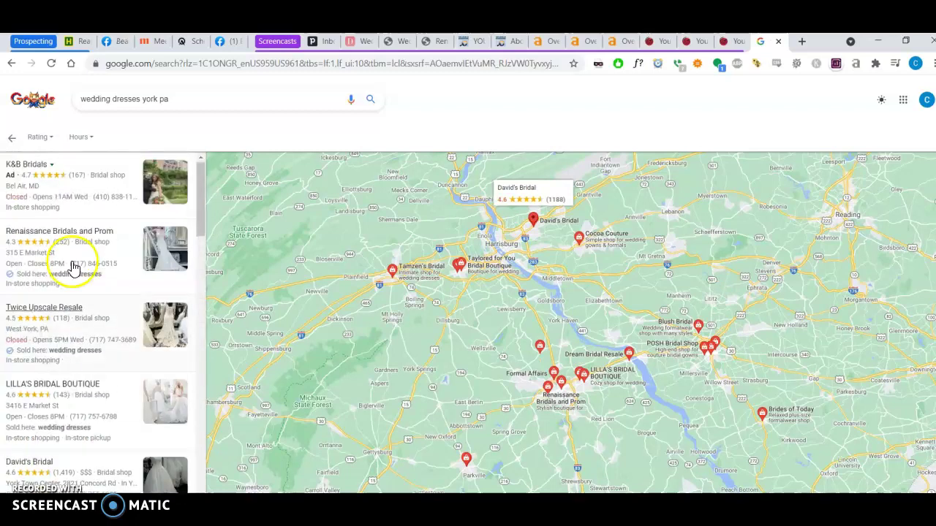
Return to the main Google results and review the local shop listings beneath the map.
click(12, 137)
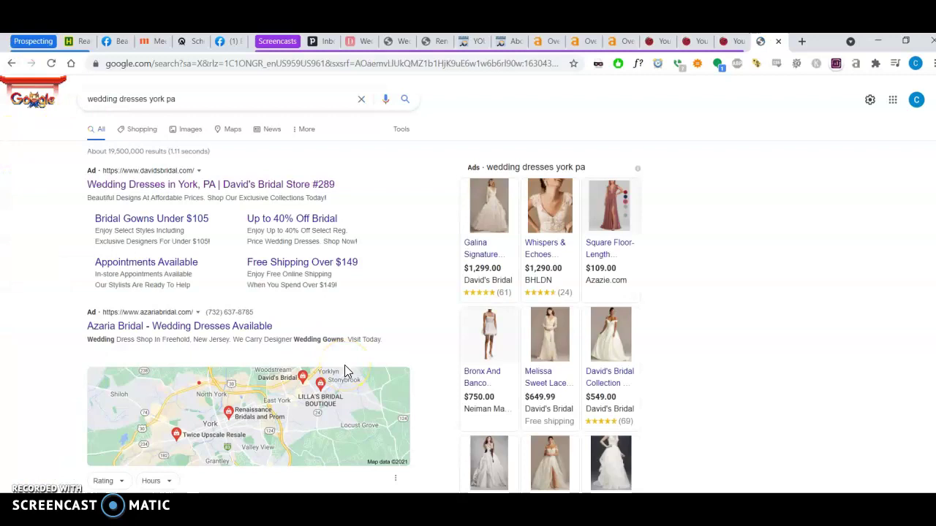
scroll(347, 370, down, 4)
scroll(347, 371, up, 2)
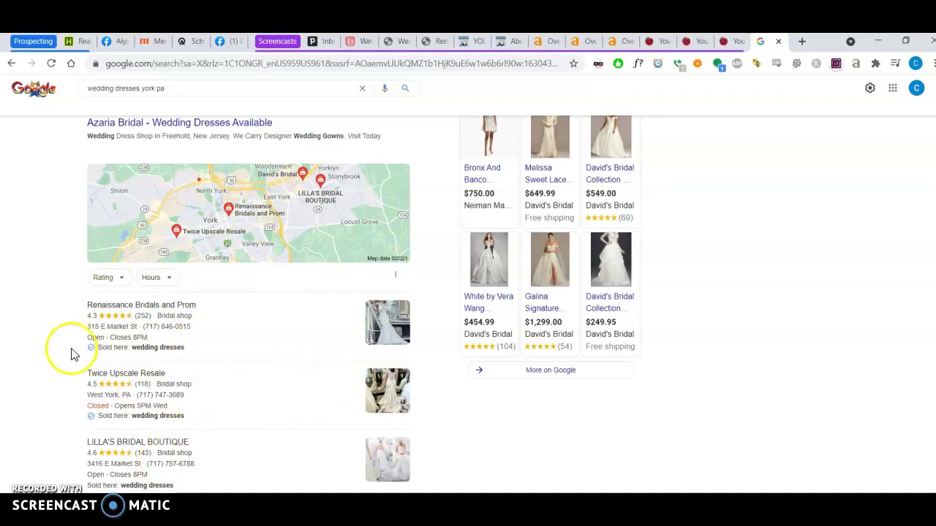
scroll(71, 356, down, 1)
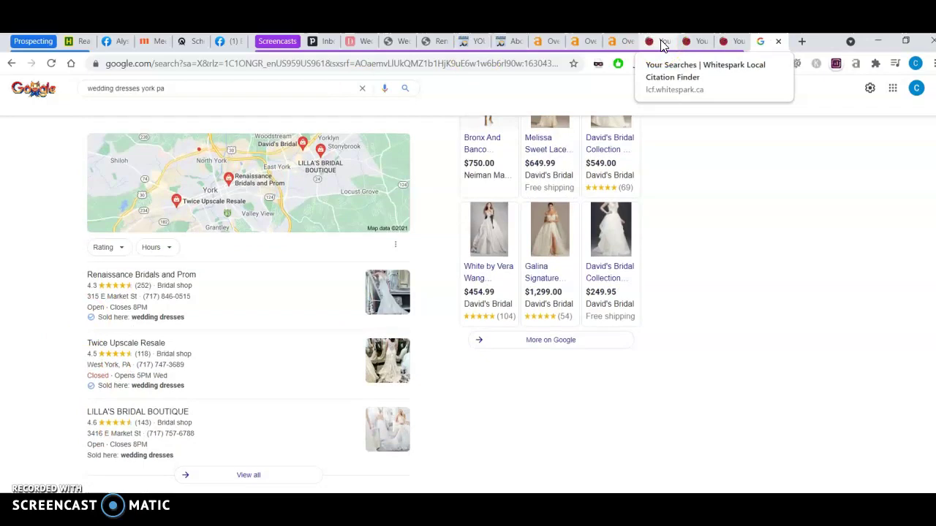
Switch to Whitespark Local Citation Finder and compare the citation counts of Michelle Rene' Designs and Renaissance Bridals and Prom.
click(698, 42)
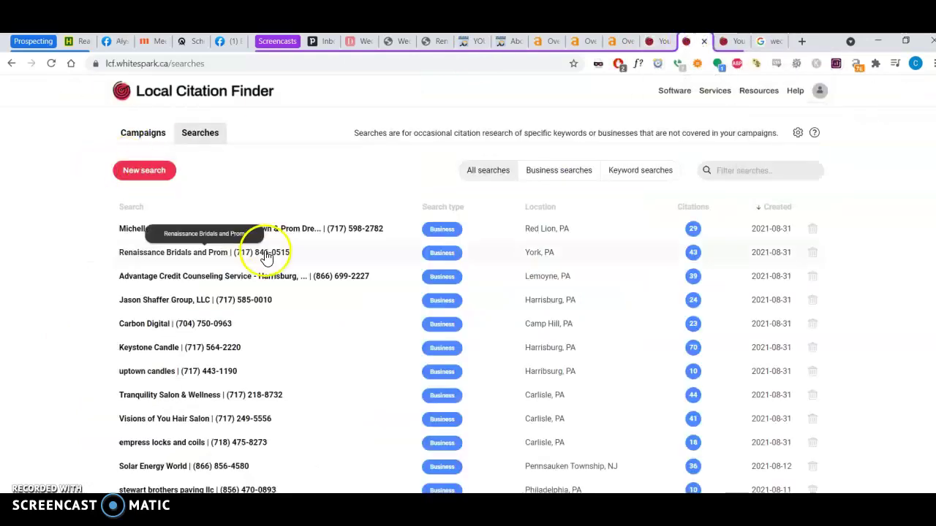
key(ctrl+Tab)
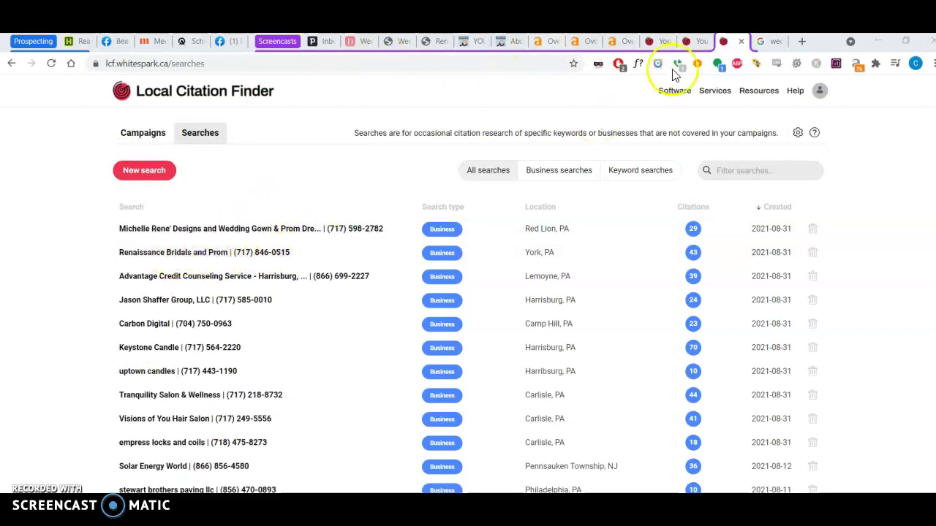
click(764, 41)
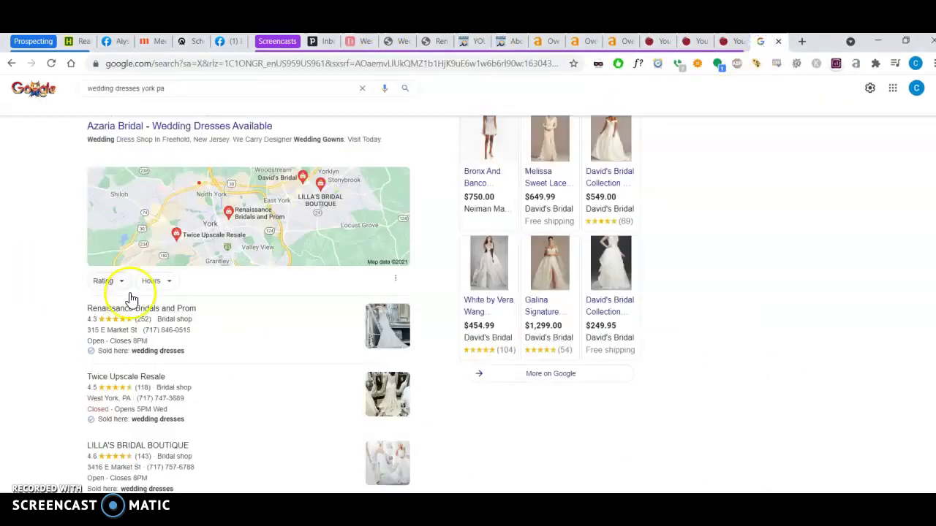
click(729, 43)
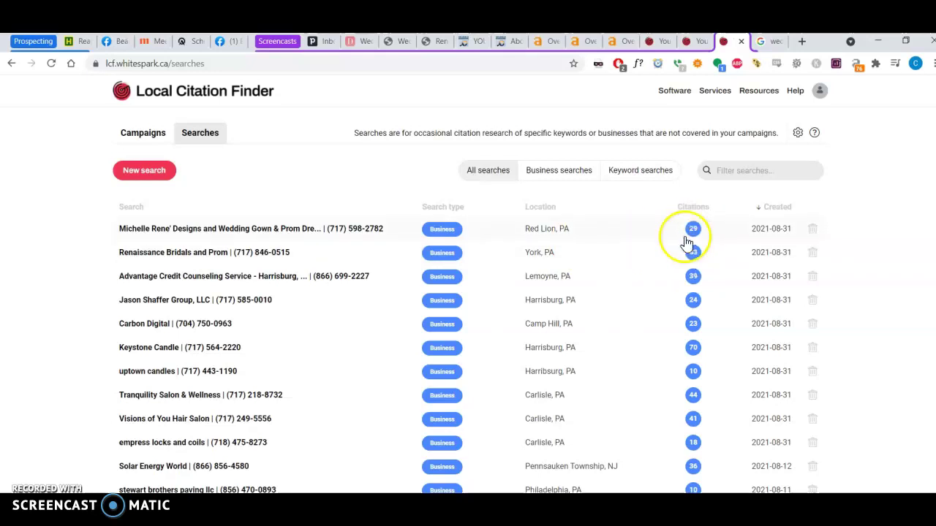
Open the Renaissance Bridals and Prom citation search and examine its whole list of citation sources.
right_click(268, 256)
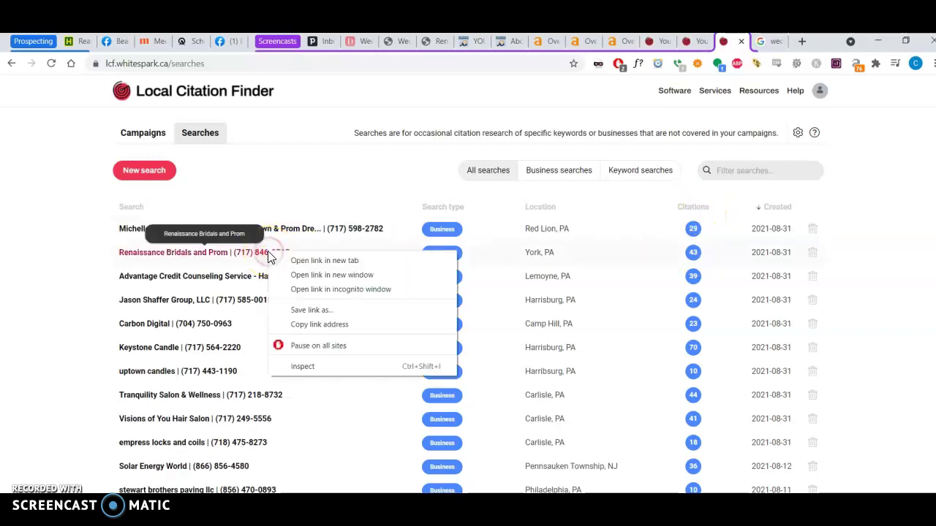
click(269, 256)
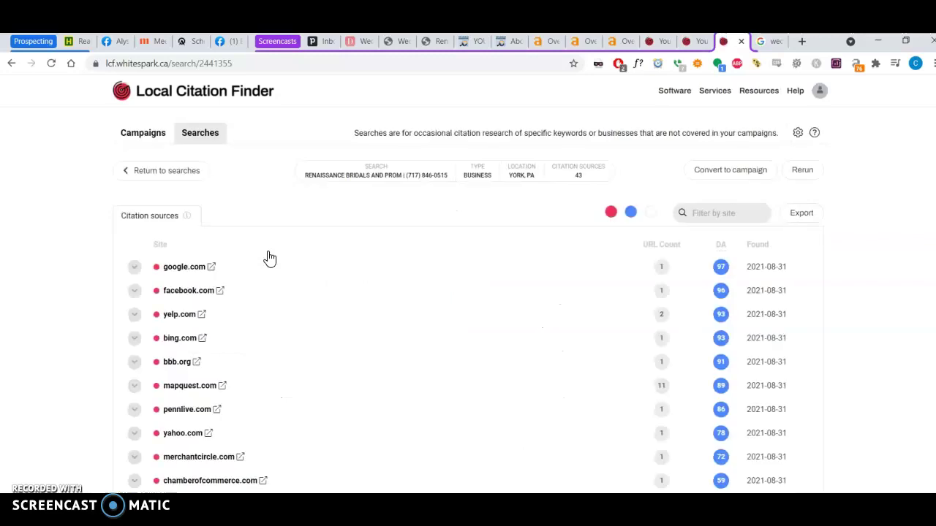
scroll(309, 353, down, 5)
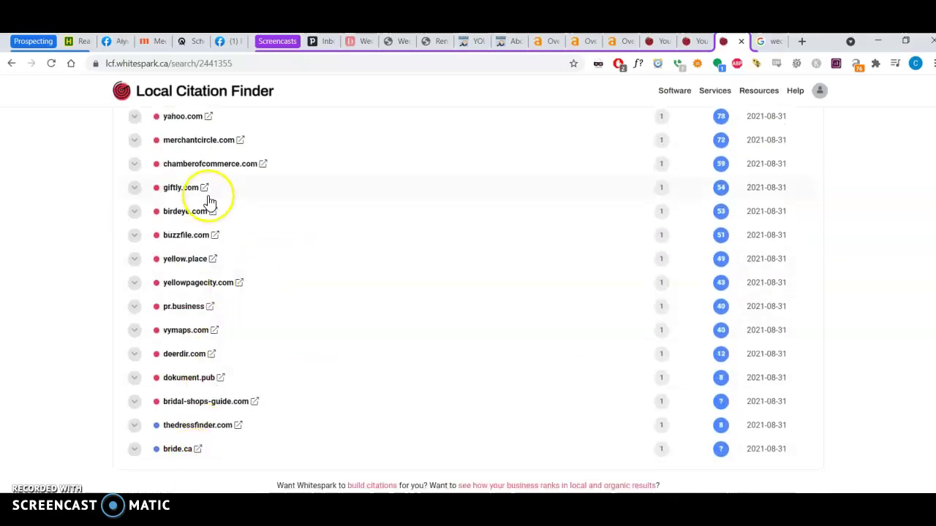
scroll(335, 194, up, 5)
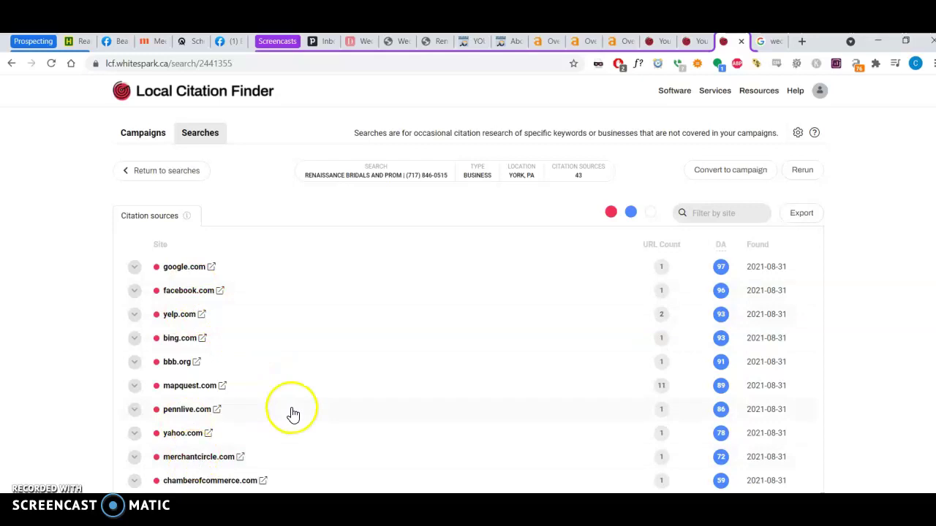
scroll(235, 172, down, 4)
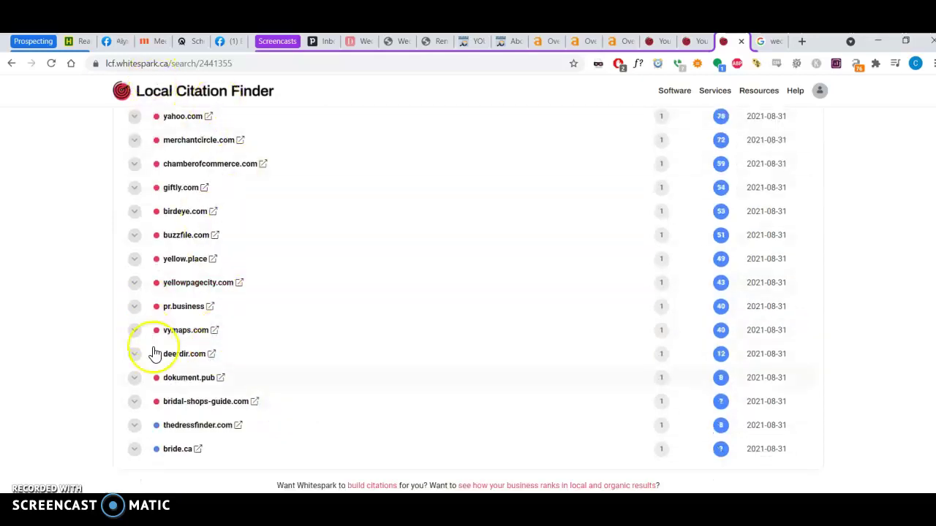
scroll(449, 294, up, 4)
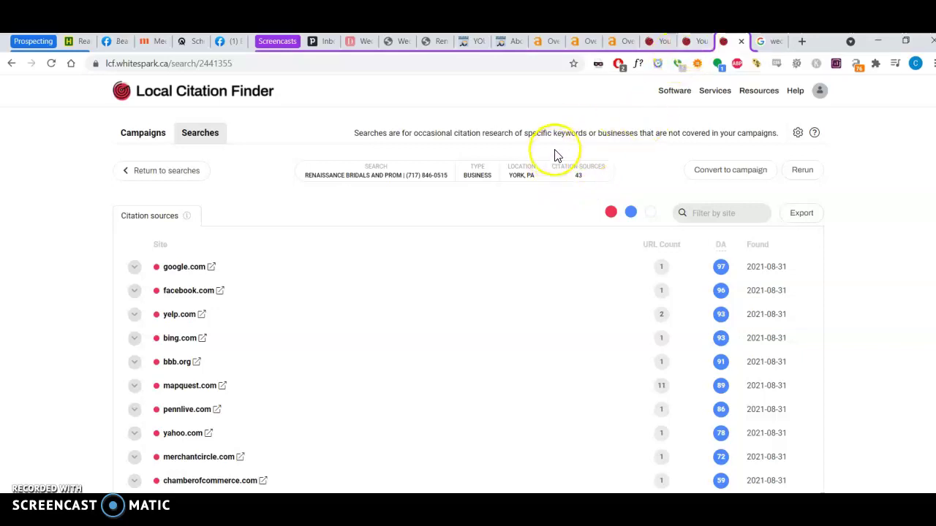
Switch back to the Google results and examine the organic listings below the map, including David's Bridal, Lilla's and Renaissance Bridals.
click(764, 41)
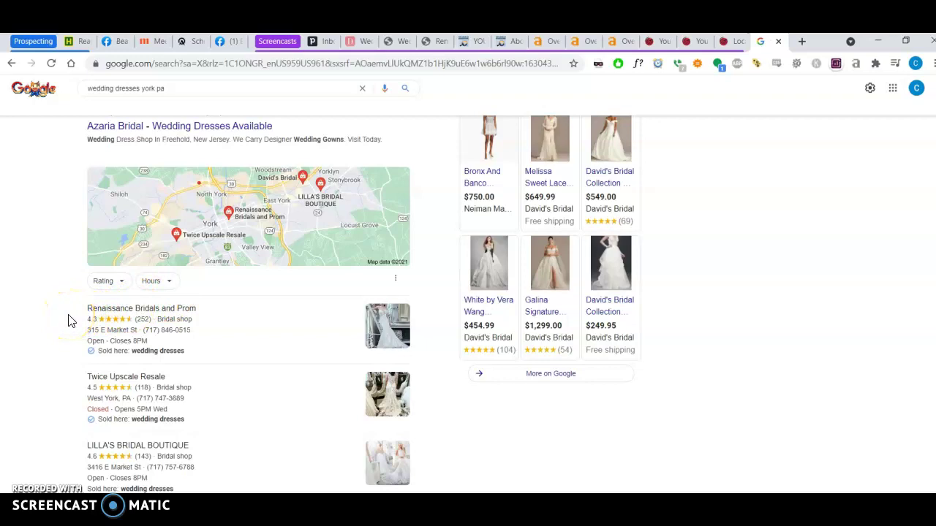
scroll(69, 320, down, 4)
scroll(70, 321, down, 1)
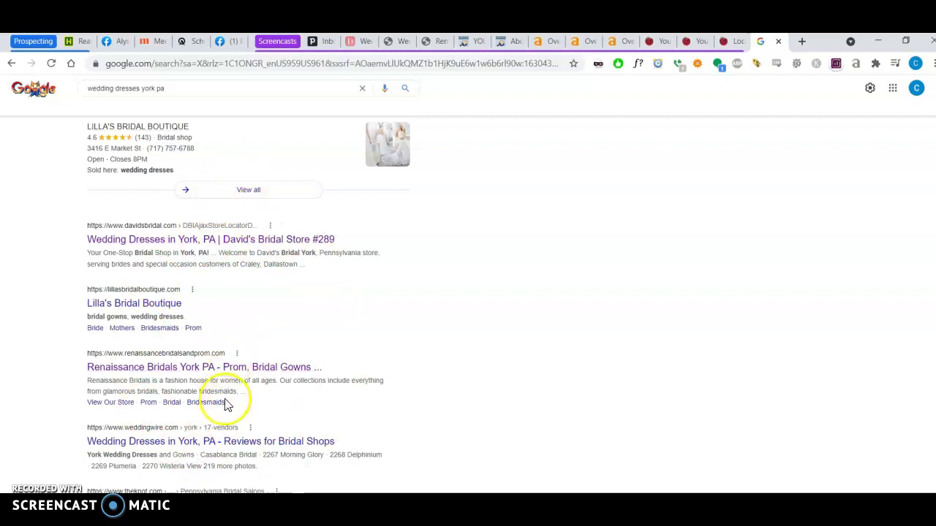
scroll(466, 387, down, 4)
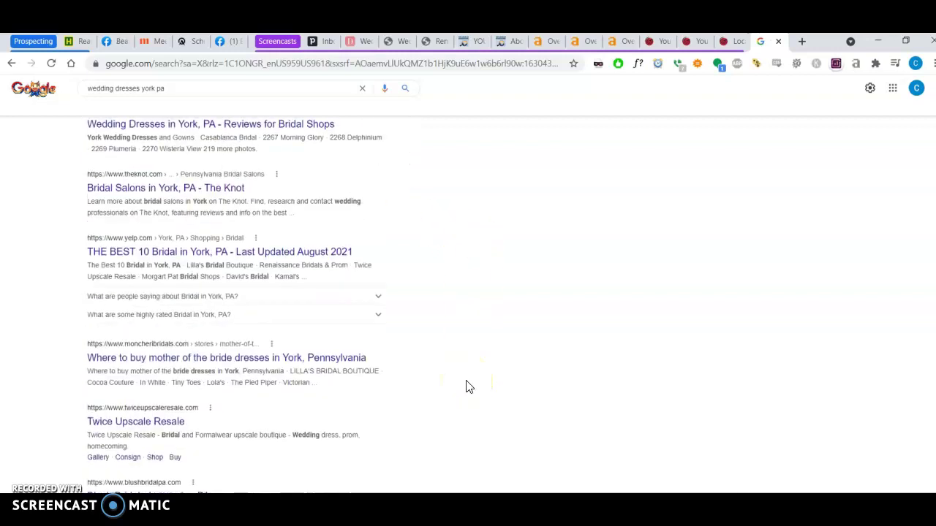
scroll(468, 386, up, 3)
scroll(349, 378, up, 2)
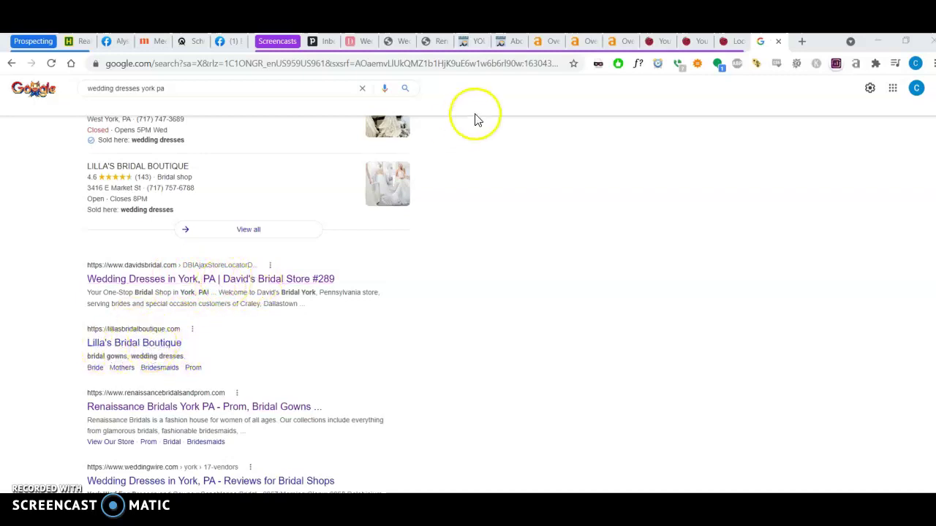
scroll(520, 258, up, 2)
scroll(520, 259, down, 3)
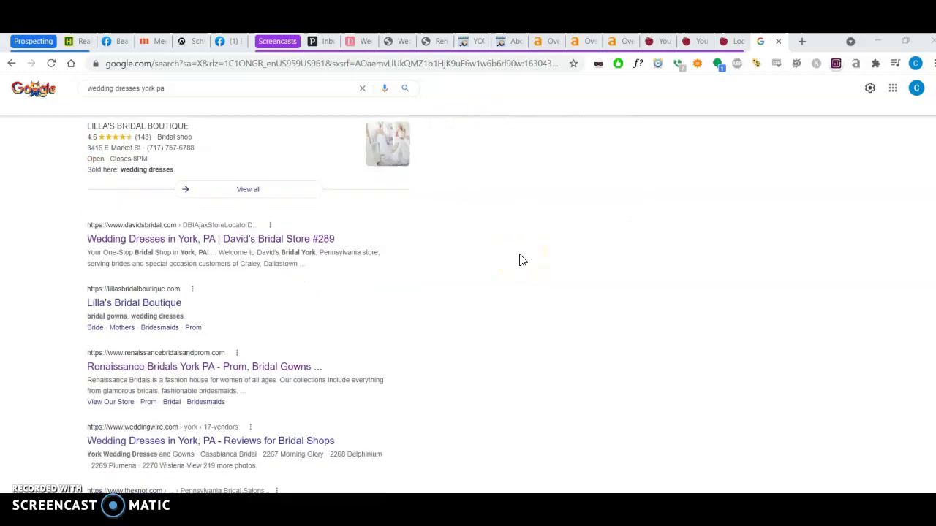
scroll(520, 259, down, 2)
scroll(521, 259, up, 3)
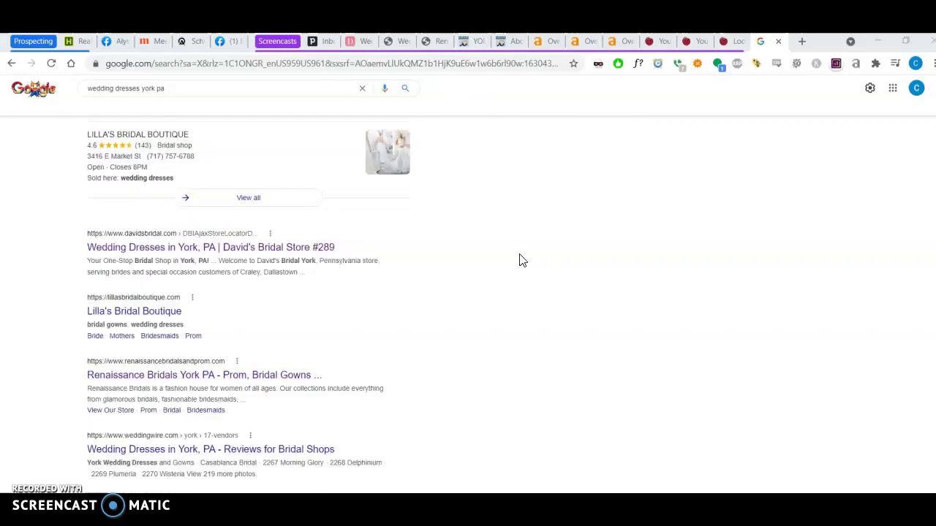
Switch to Ahrefs and compare the site overviews of michellerenedesigns.com, the David's Bridal store page and lillasbridalboutique.com.
click(541, 42)
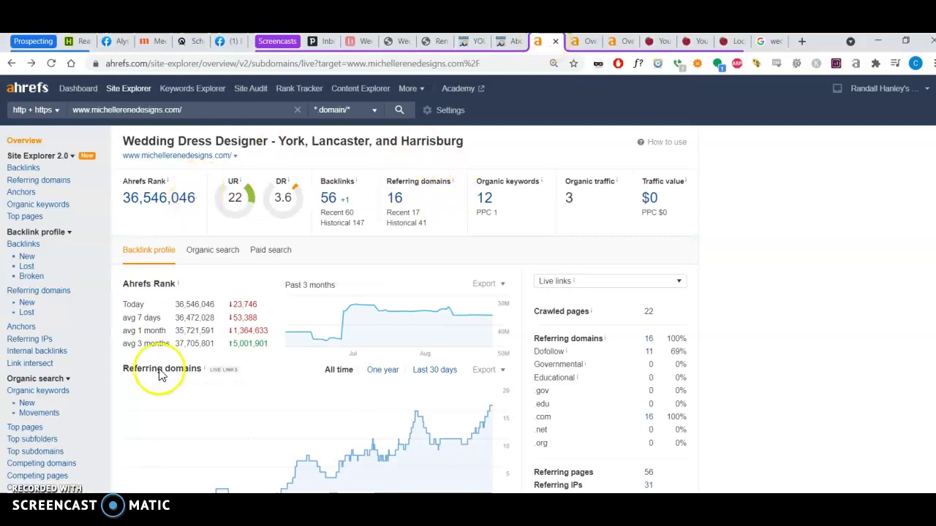
click(574, 41)
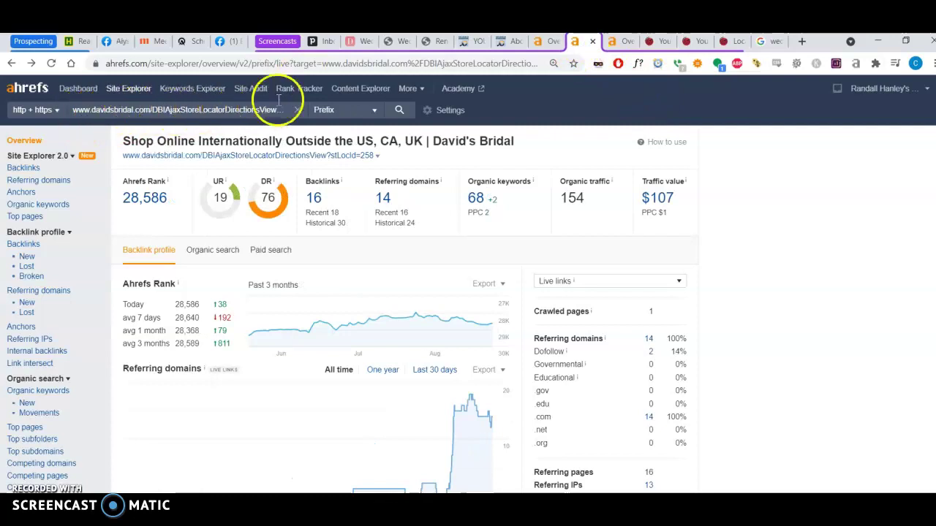
click(616, 42)
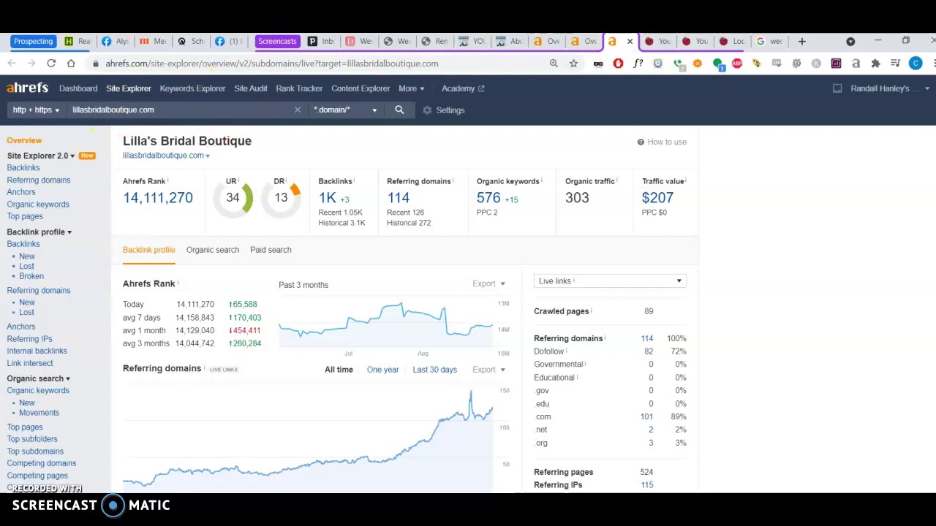
Examine the Ahrefs backlink profile of michellerenedesigns.com, from its backlink and referring domain figures to the domain rating charts.
click(550, 42)
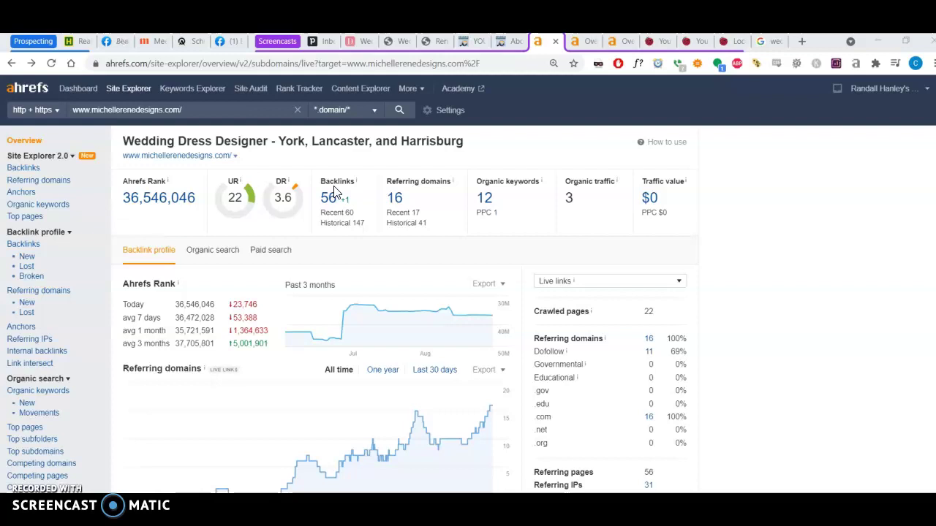
click(341, 196)
scroll(913, 376, down, 4)
scroll(913, 376, down, 2)
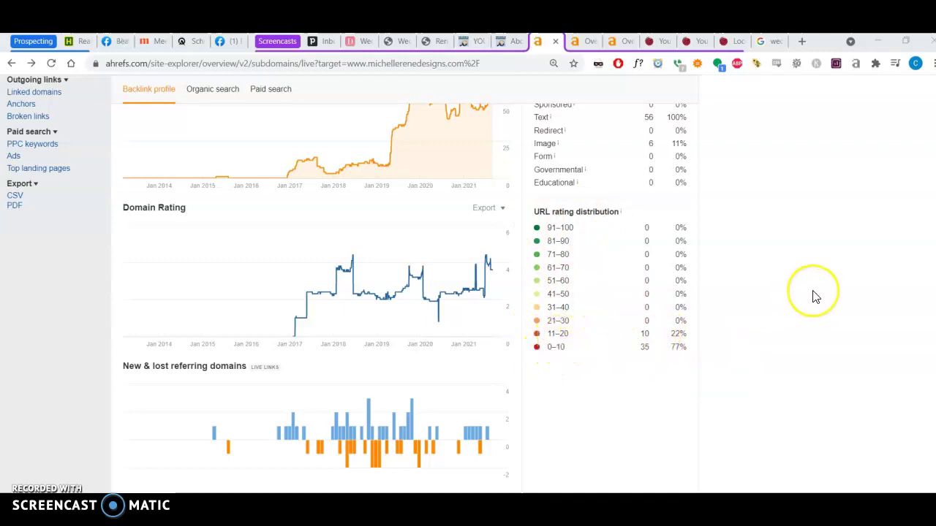
scroll(816, 297, up, 3)
scroll(815, 297, up, 3)
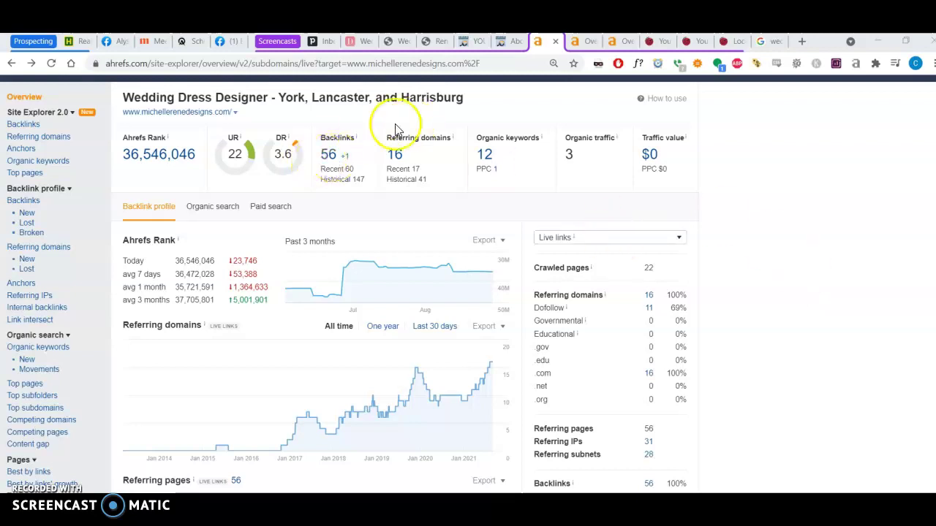
Open the list of backlinks pointing to lillasbridalboutique.com and skim its referring pages with their ratings and anchors.
click(583, 44)
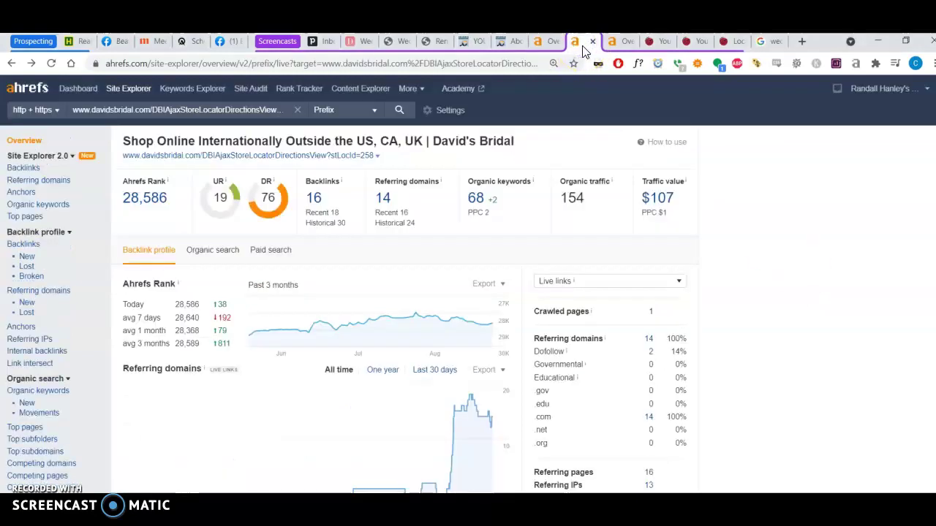
click(620, 42)
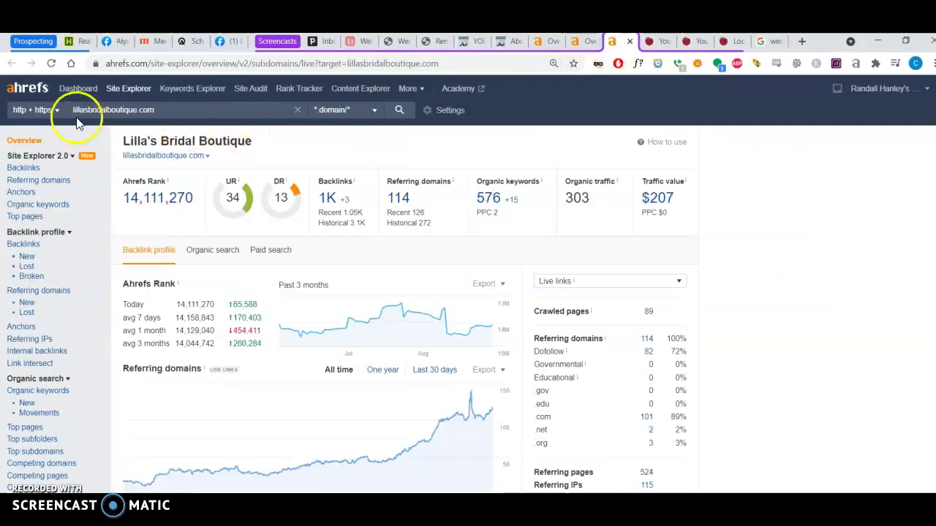
click(333, 198)
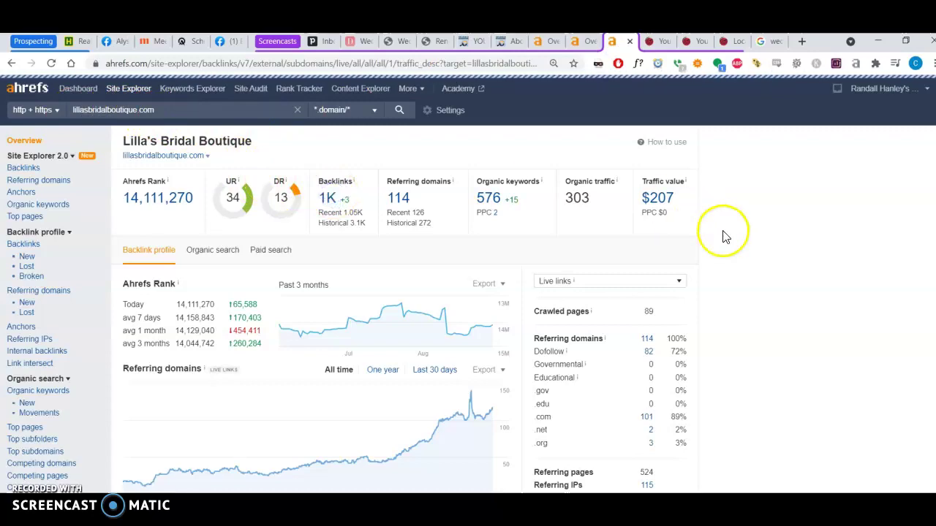
scroll(227, 268, down, 10)
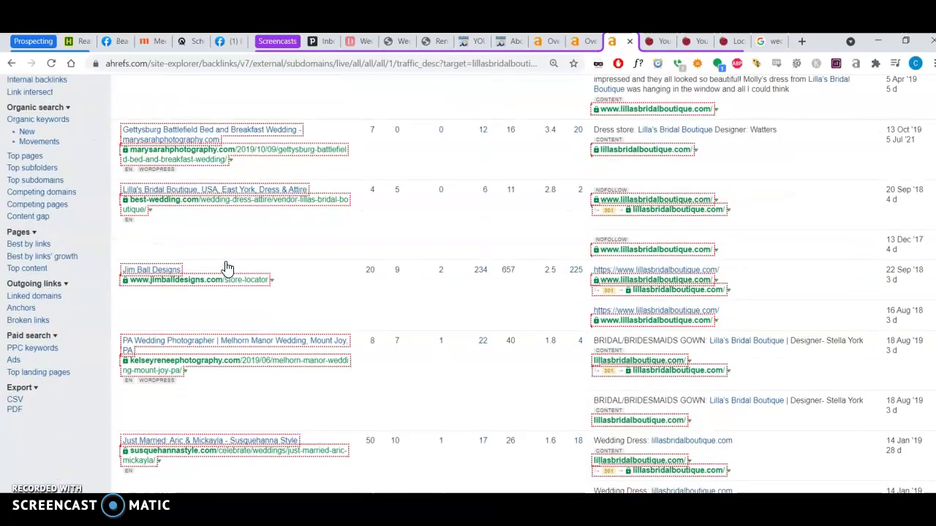
scroll(224, 207, up, 10)
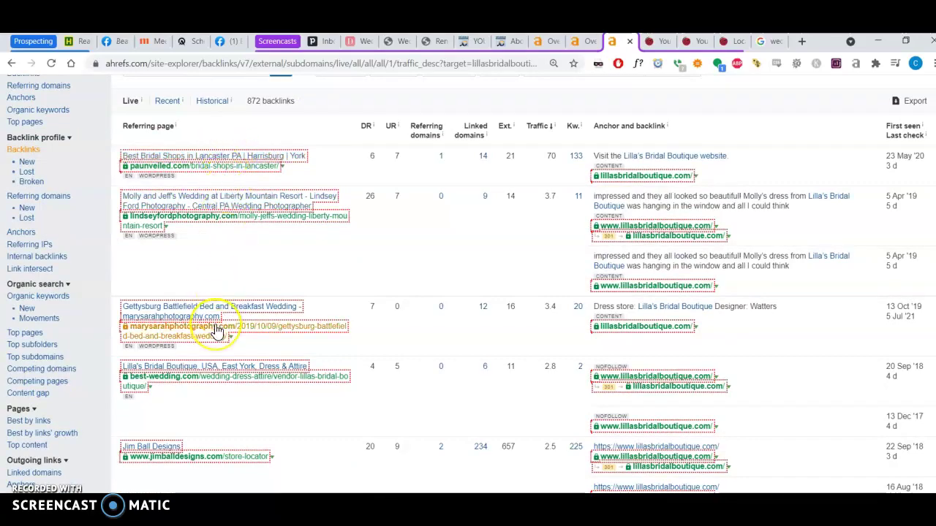
scroll(218, 329, down, 5)
scroll(217, 331, down, 15)
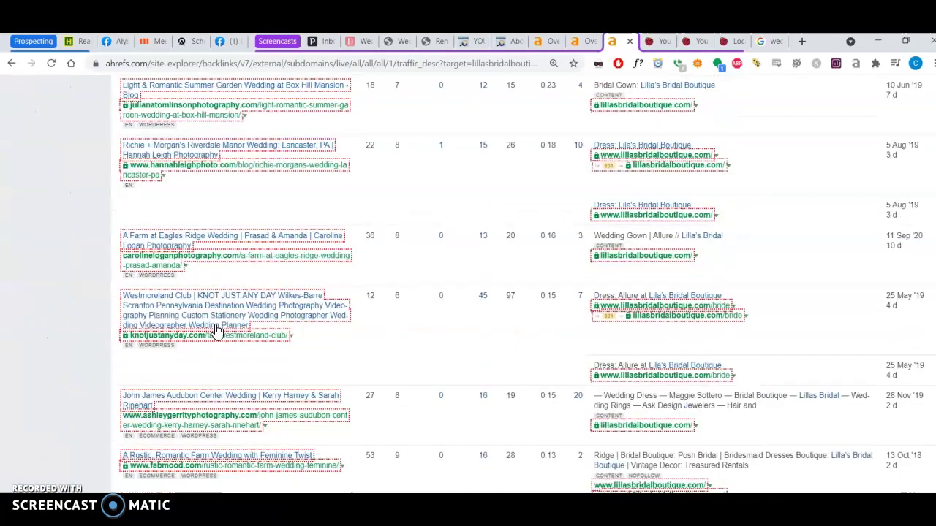
scroll(217, 331, up, 15)
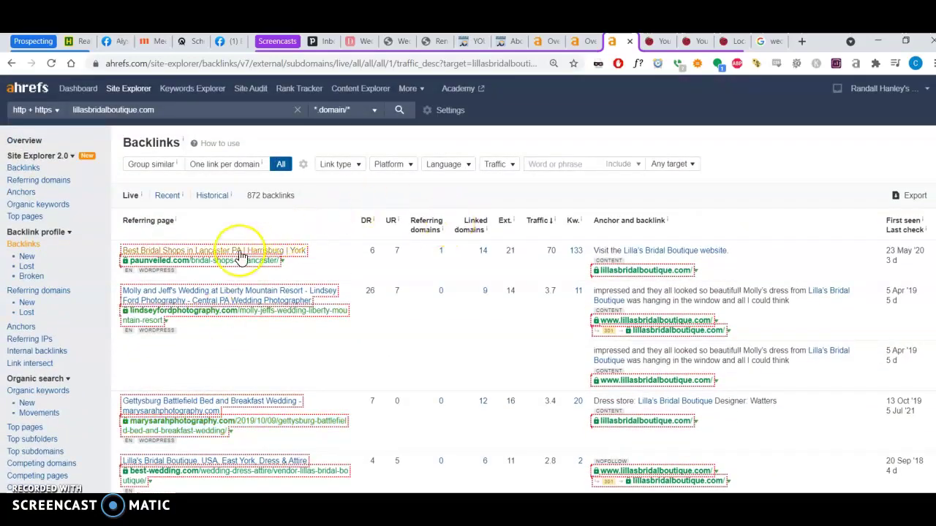
Examine which kinds of wedding blogs, photographers and designer sites link to Lilla's Bridal Boutique throughout the backlinks list.
scroll(194, 468, down, 10)
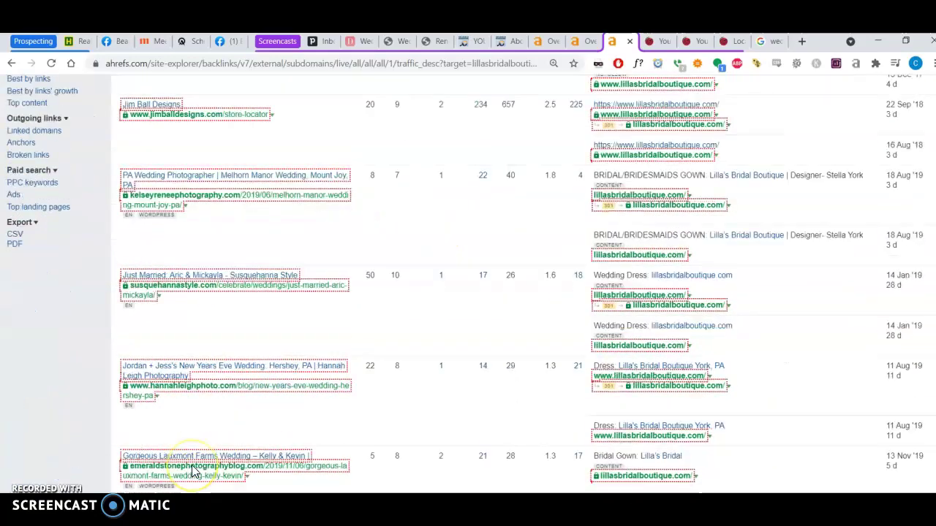
scroll(194, 471, down, 10)
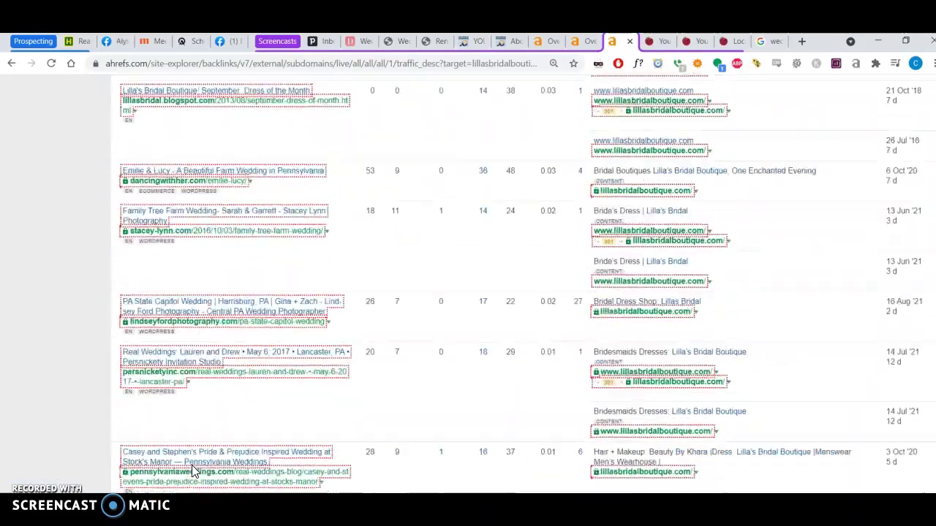
scroll(194, 472, up, 8)
scroll(194, 472, up, 10)
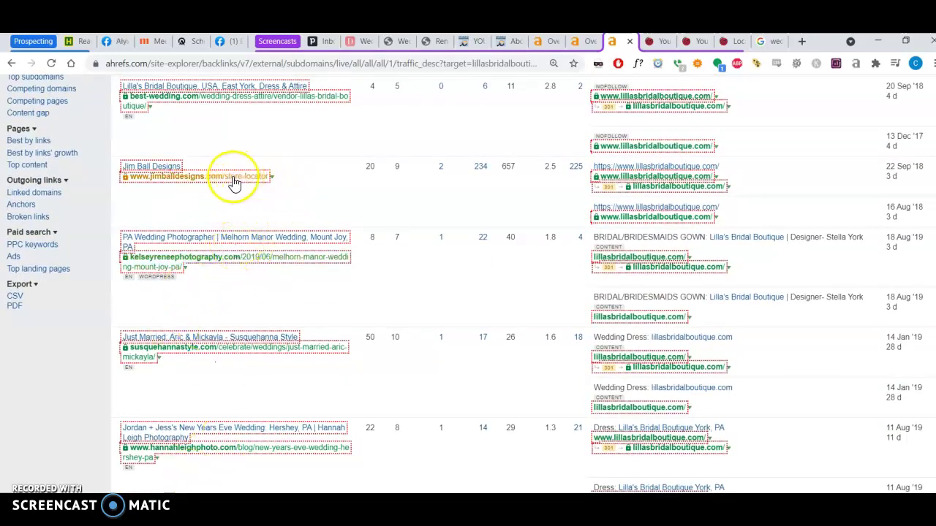
scroll(247, 181, down, 4)
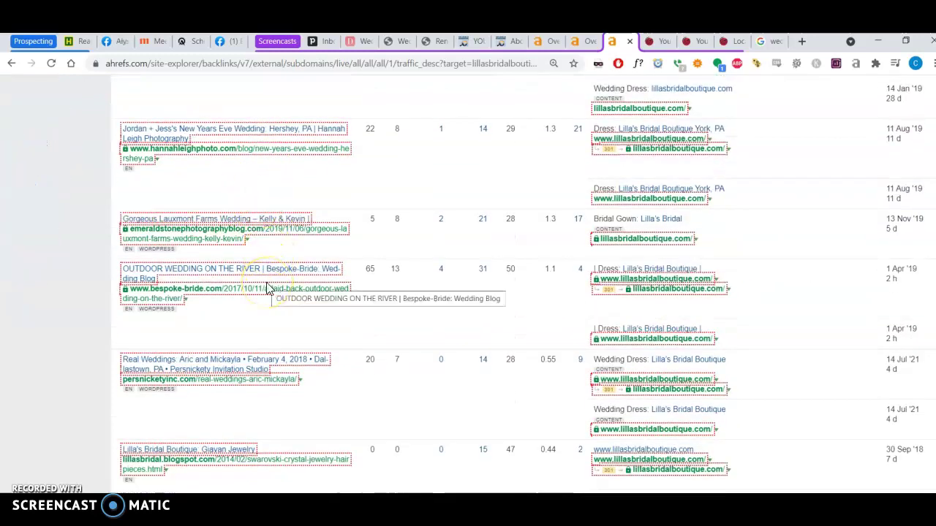
scroll(271, 328, down, 10)
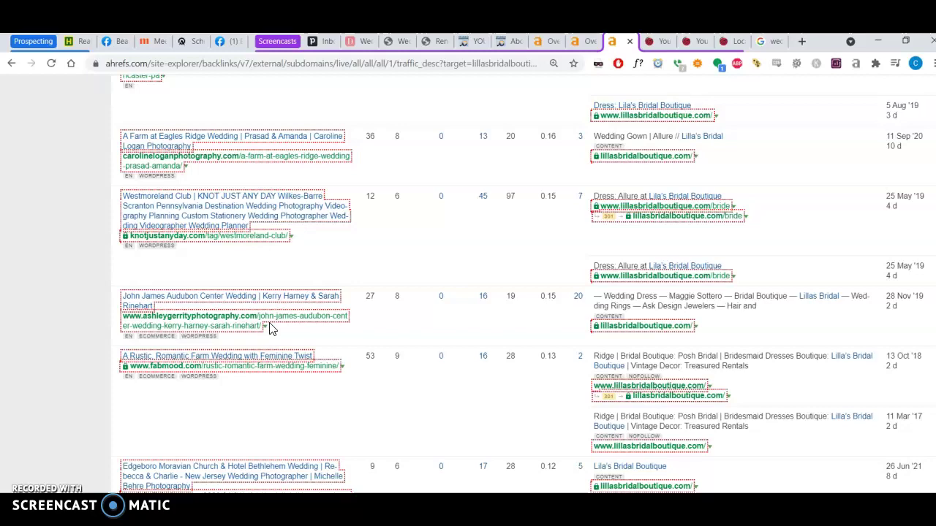
scroll(270, 328, up, 10)
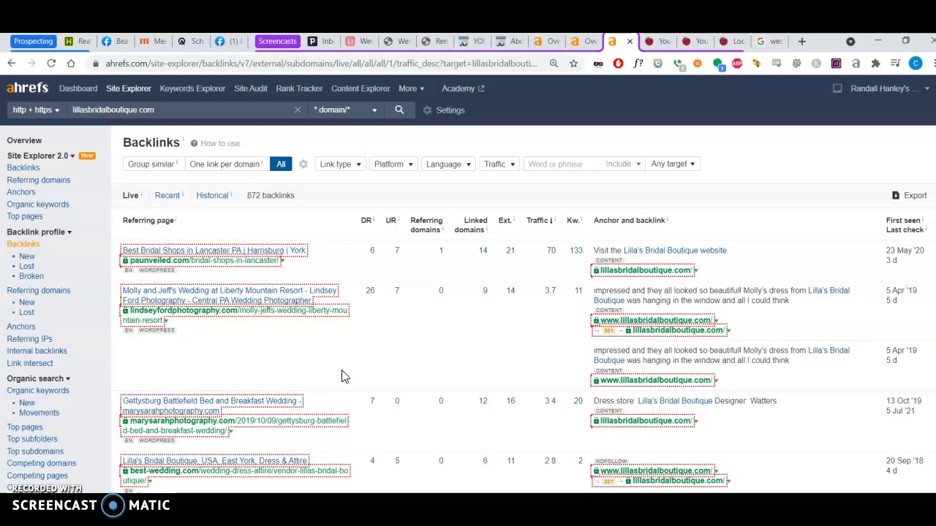
Return to the Lilla's Bridal Boutique overview and examine its backlink figures and domain rating history.
click(26, 141)
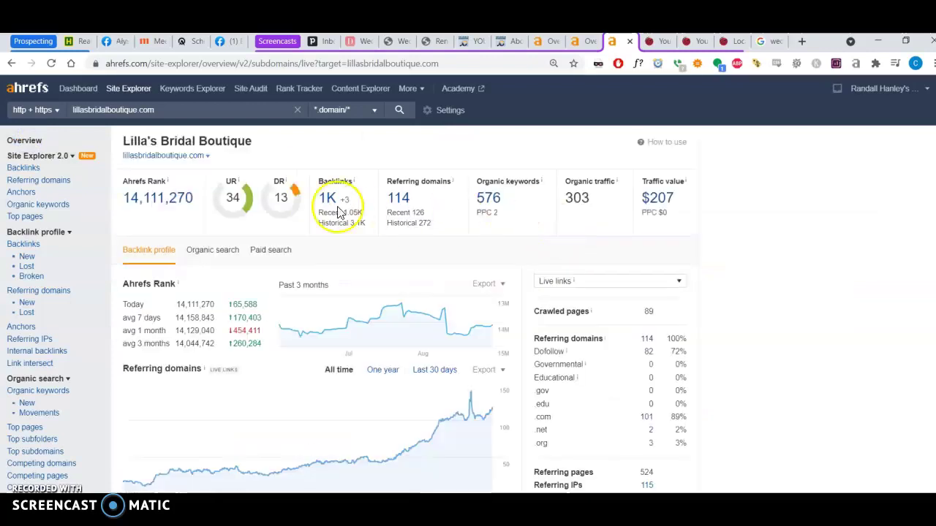
scroll(689, 397, down, 7)
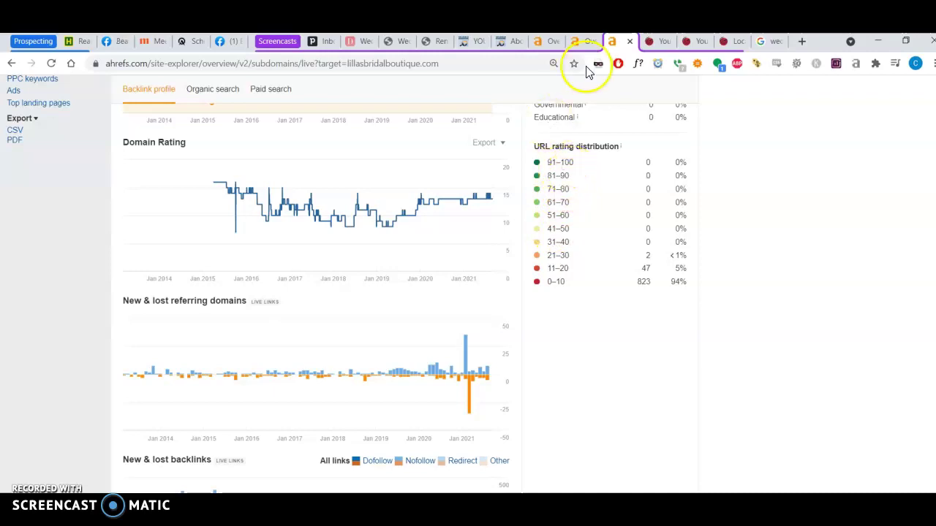
Check the David's Bridal listing in the Google results against the analyzed store page URL and its site overview in Ahrefs.
click(585, 42)
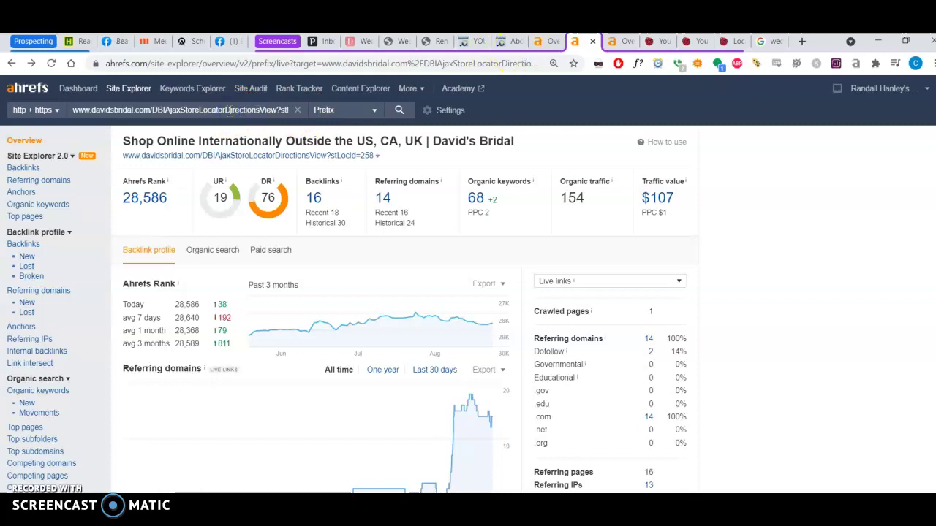
click(771, 42)
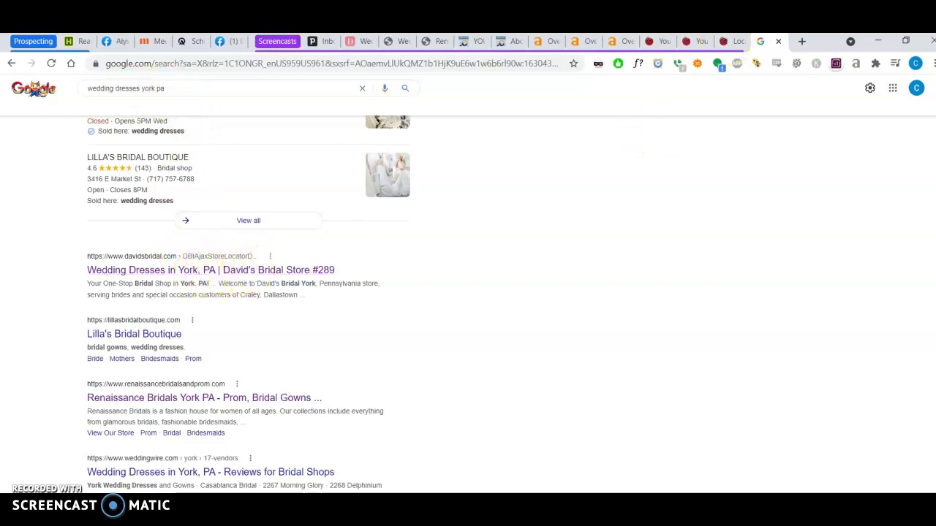
click(614, 41)
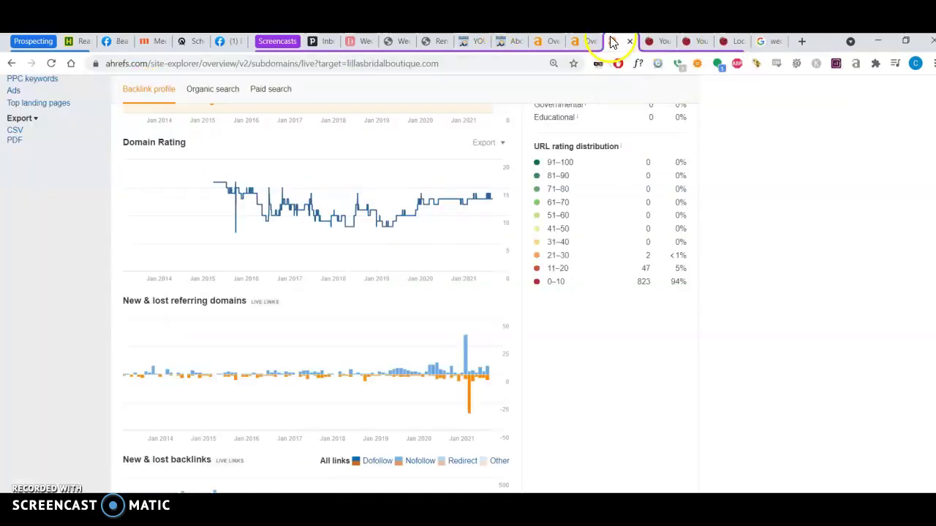
click(578, 41)
drag(156, 109, 340, 144)
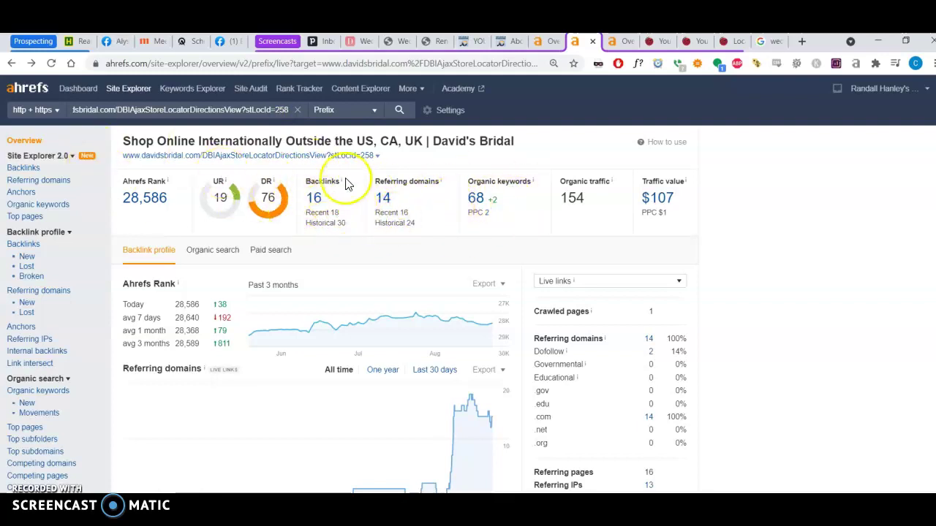
Open the backlinks list of the David's Bridal store page and examine all its referring pages.
click(313, 201)
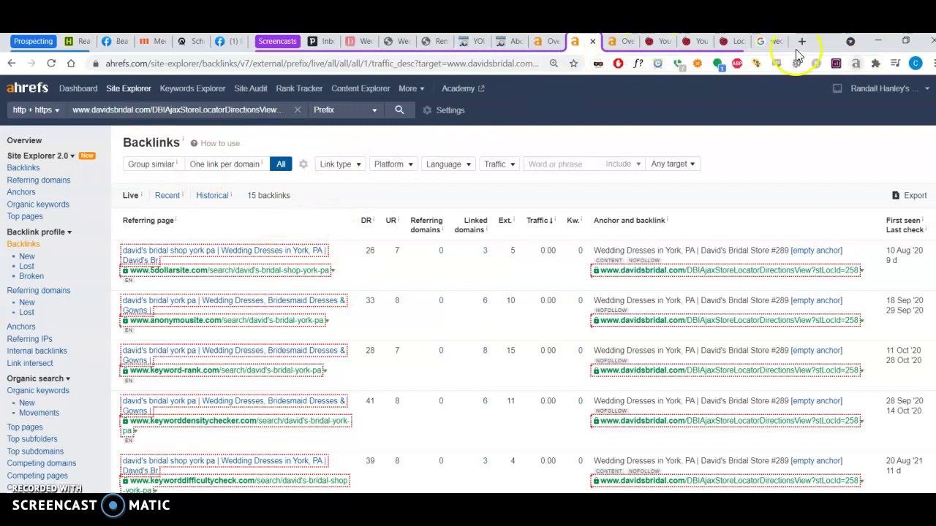
scroll(358, 339, down, 5)
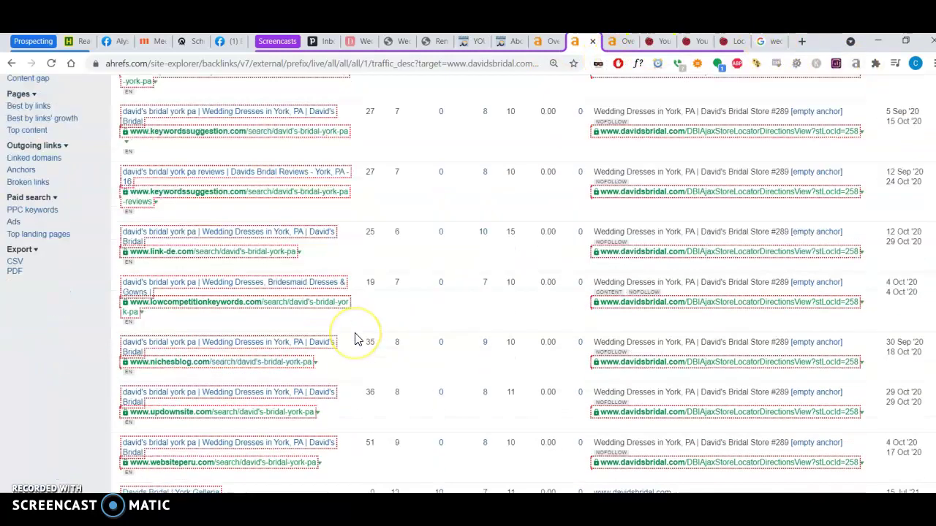
scroll(354, 339, down, 3)
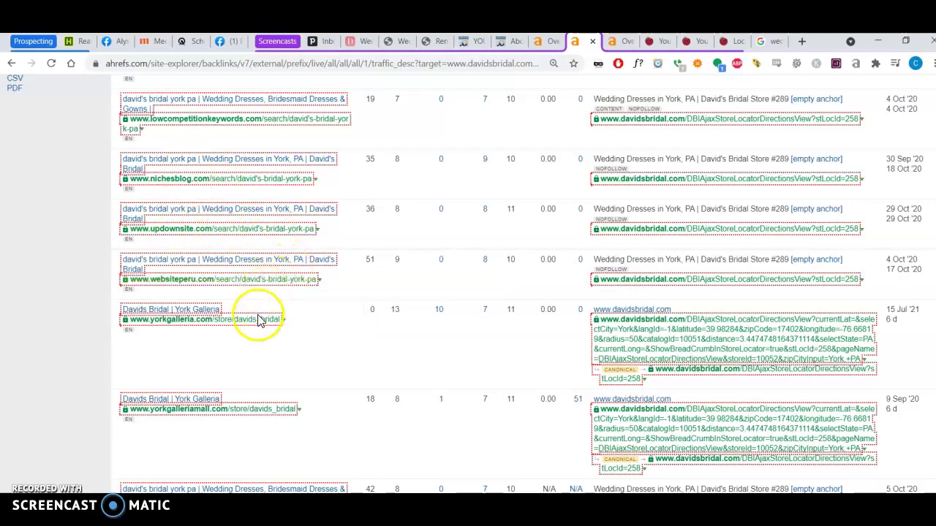
scroll(256, 374, up, 5)
scroll(256, 376, up, 3)
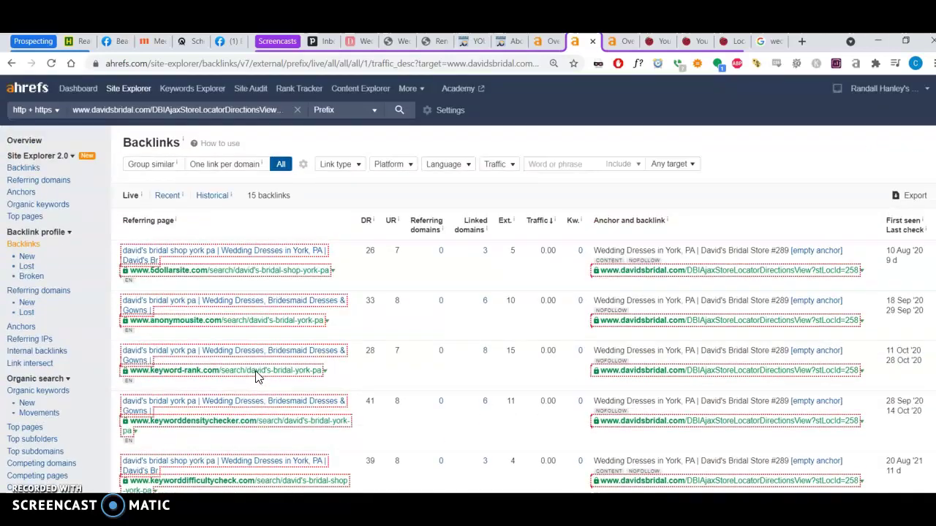
Recheck the Google organic listings, and open the organic keywords of the David's Bridal store page from its Ahrefs overview.
click(767, 42)
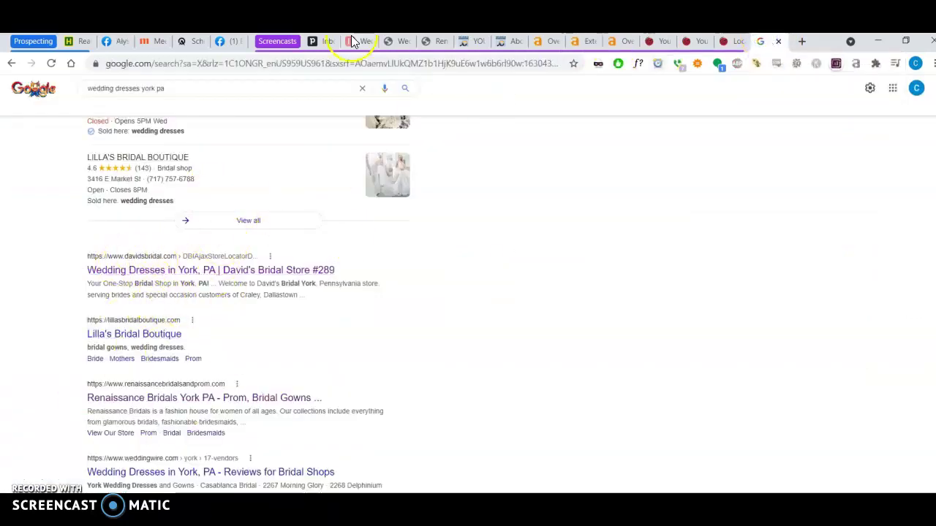
click(585, 42)
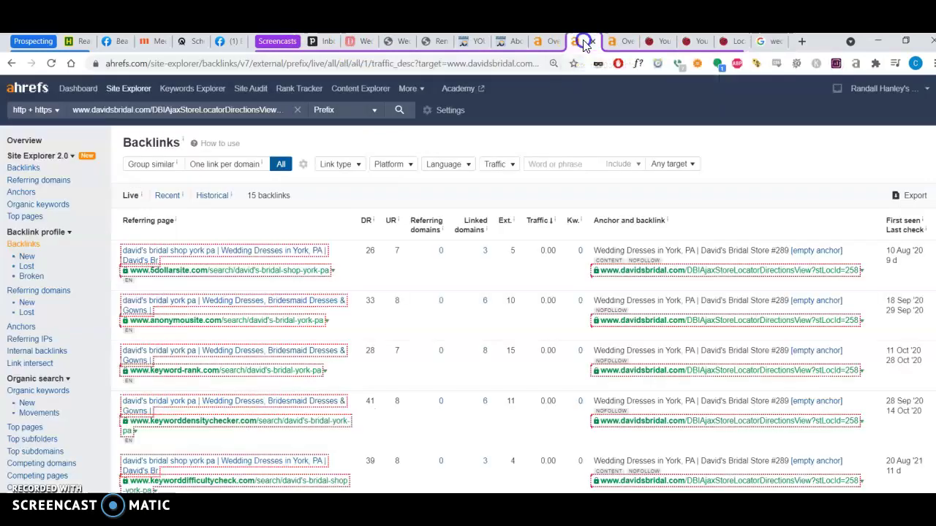
right_click(24, 144)
click(25, 143)
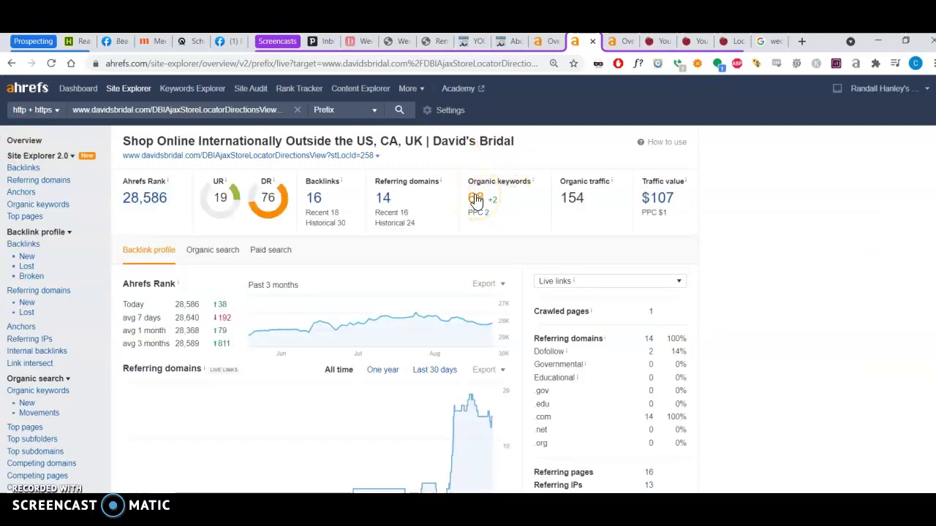
click(585, 196)
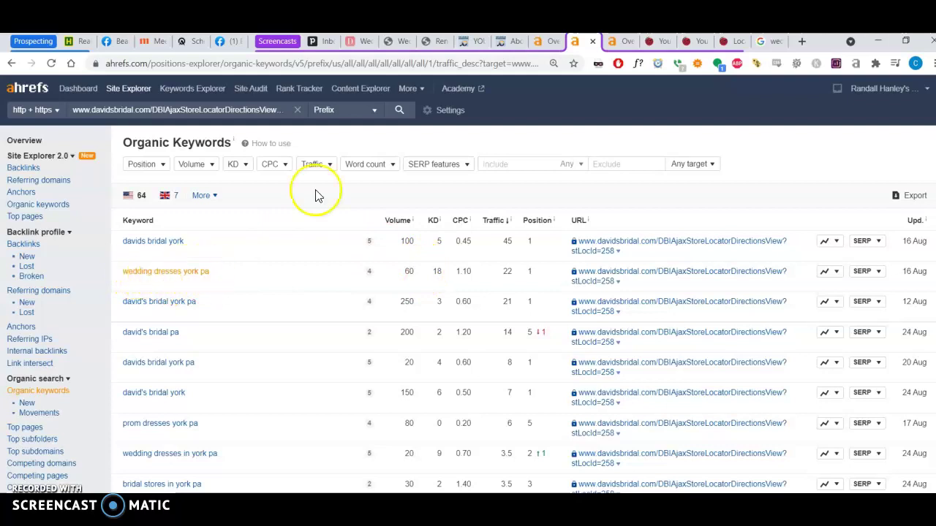
Compare the Google results for "wedding dresses york pa" with that keyword's volume, traffic and position in the David's Bridal keyword list.
click(760, 41)
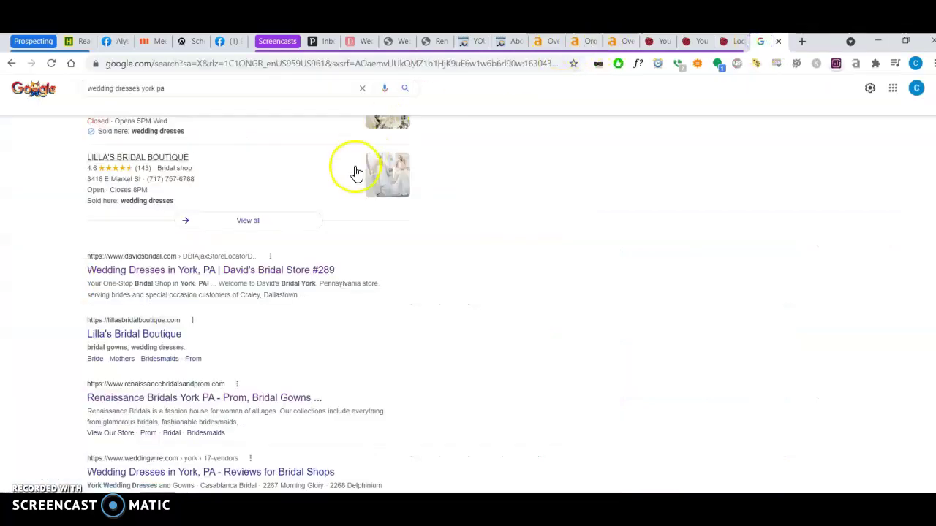
scroll(356, 172, up, 5)
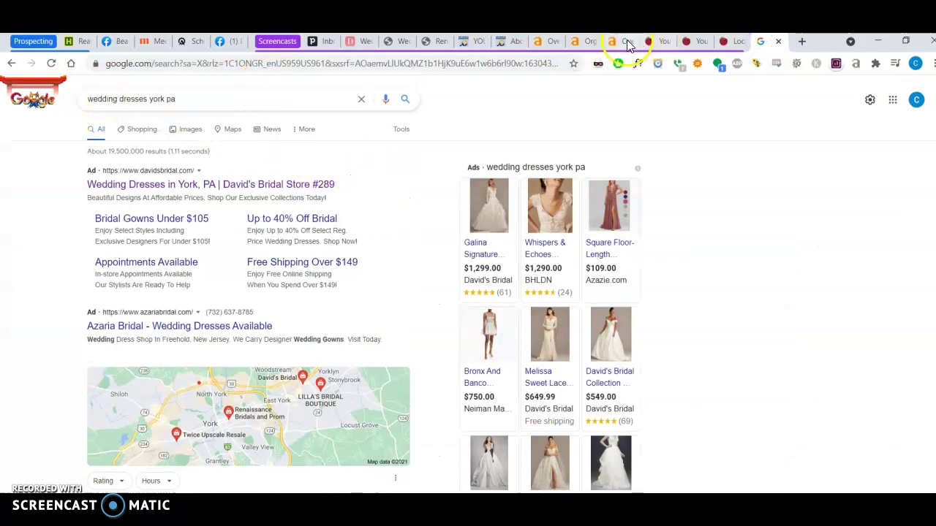
click(627, 43)
click(579, 41)
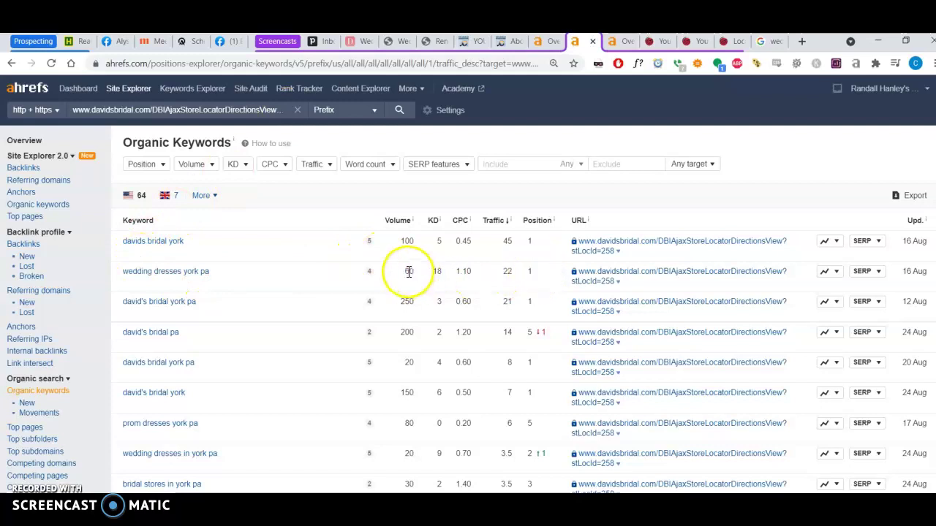
mouse_move(417, 223)
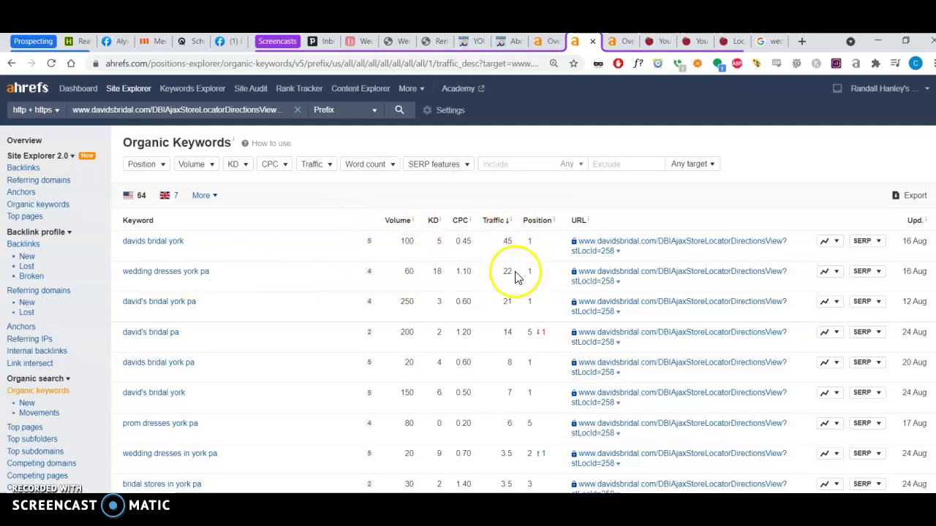
Open the "wedding dresses york pa" keyword overview, examine its traffic share by domains, and return to the David's Bridal organic keywords.
click(155, 277)
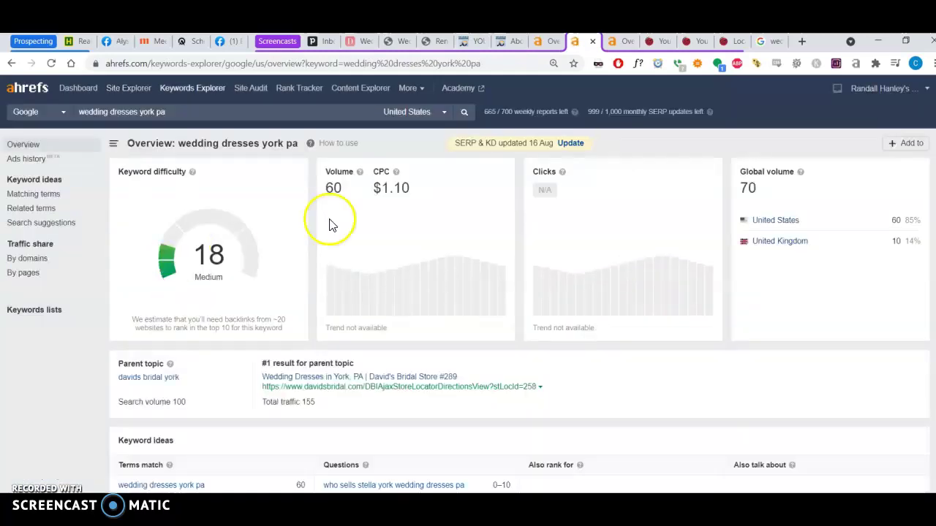
click(36, 266)
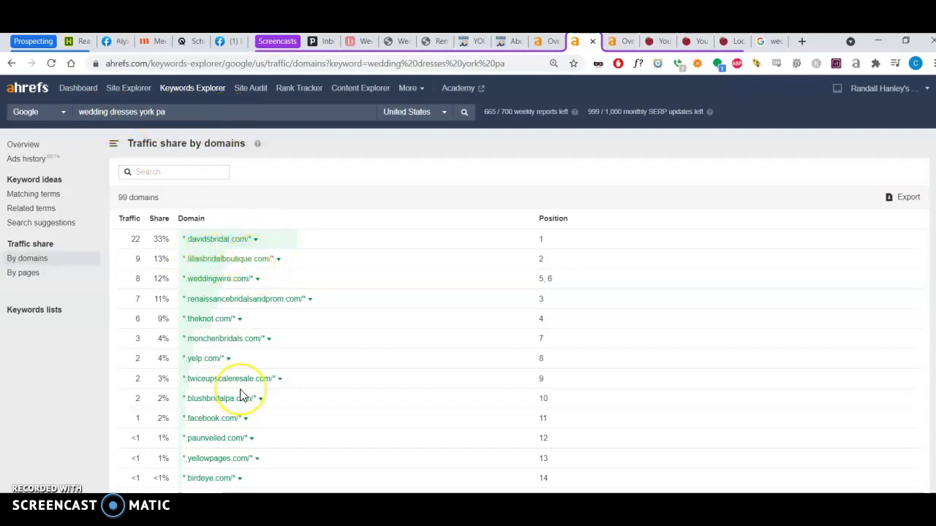
scroll(242, 393, down, 2)
scroll(242, 395, up, 2)
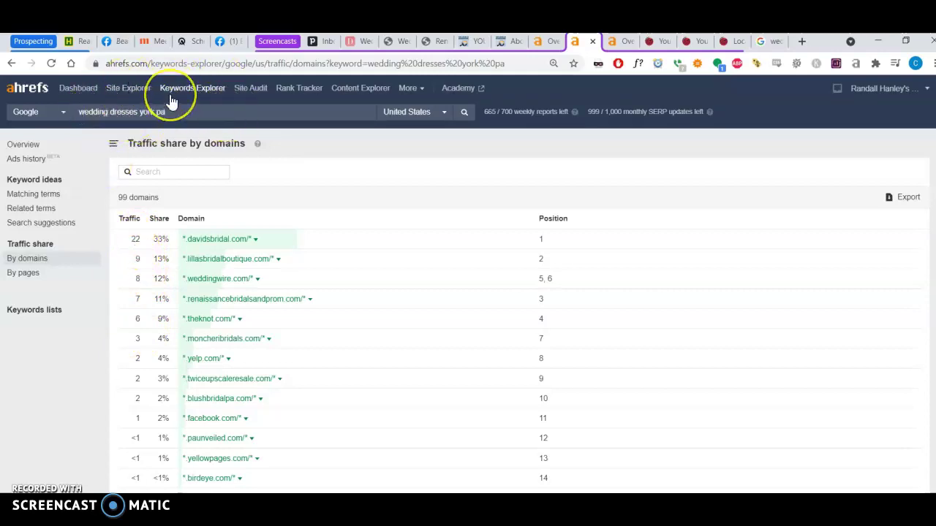
click(11, 63)
click(13, 64)
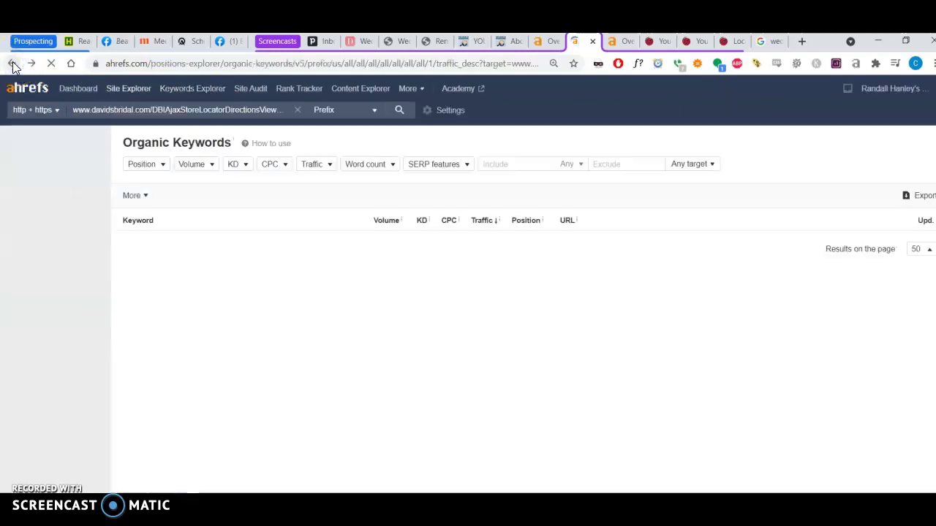
Open the "prom dresses york pa" keyword from the David's Bridal organic keywords, examine its traffic share by domains, and return to its overview.
scroll(318, 366, down, 5)
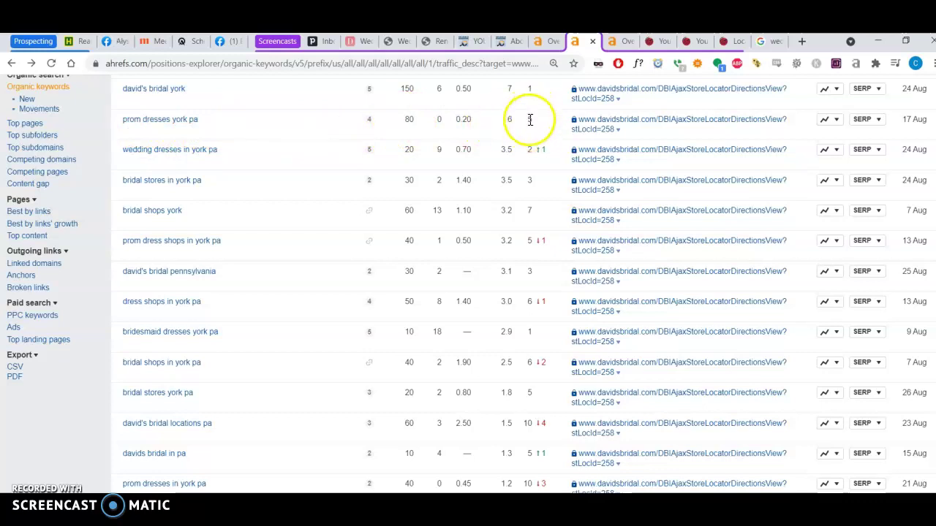
click(160, 119)
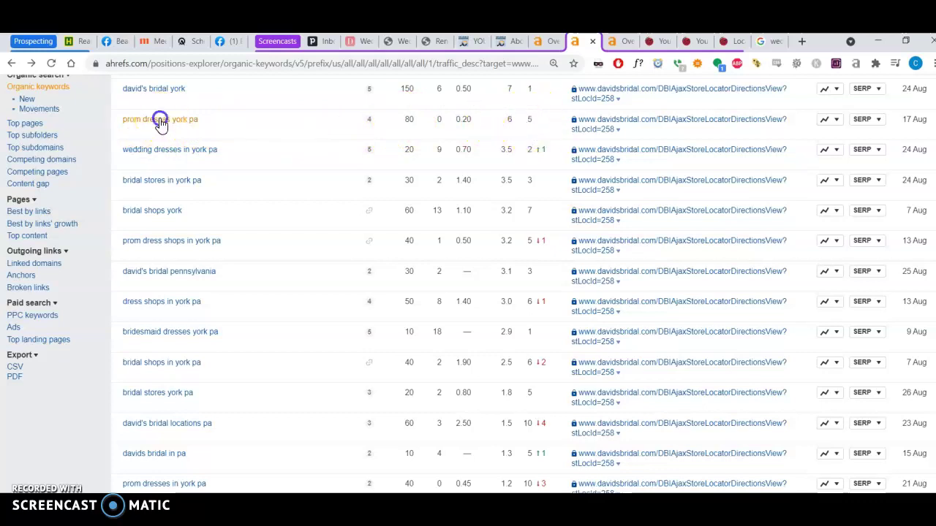
click(35, 262)
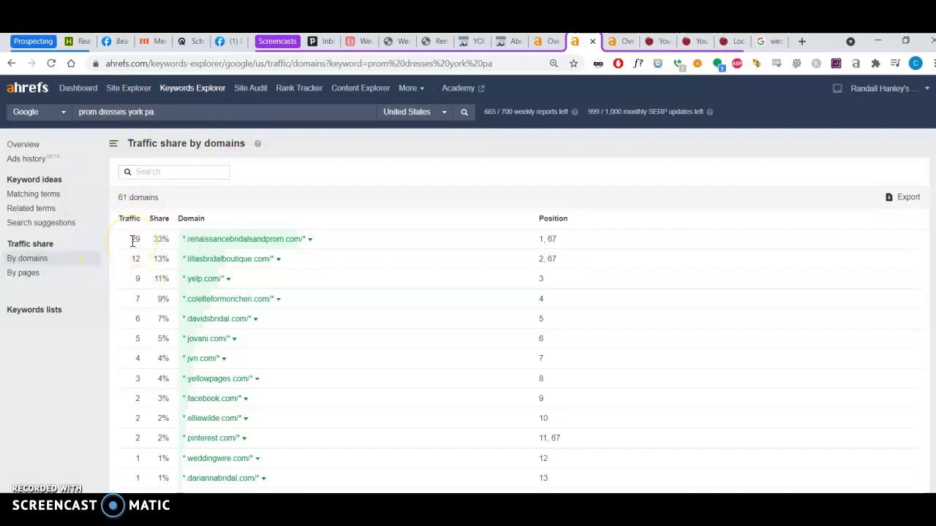
click(25, 146)
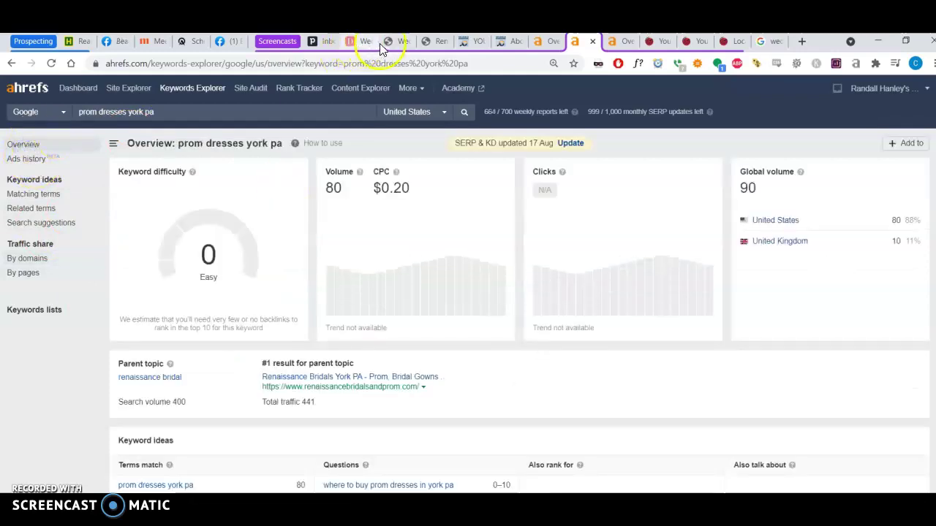
Review the Michelle Rene Designs home page again and compare it with the Renaissance Bridals & Prom home page.
click(402, 42)
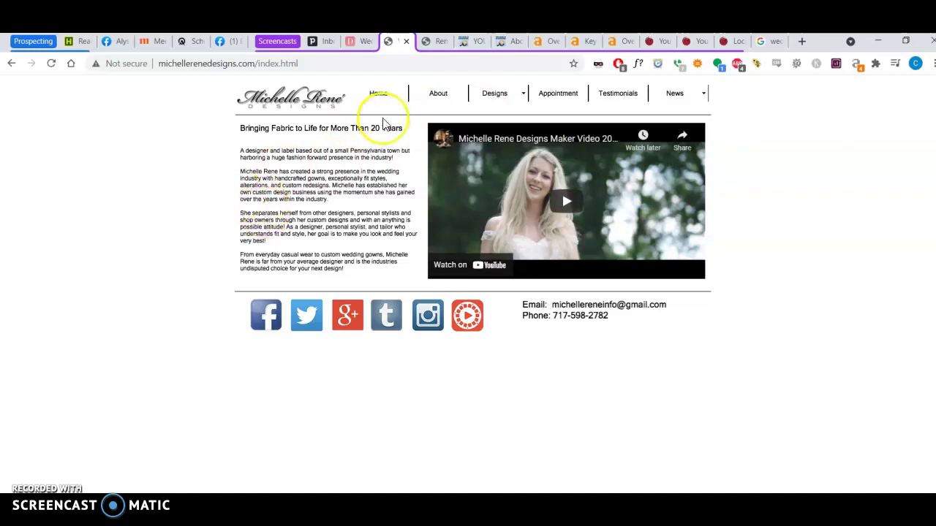
click(432, 44)
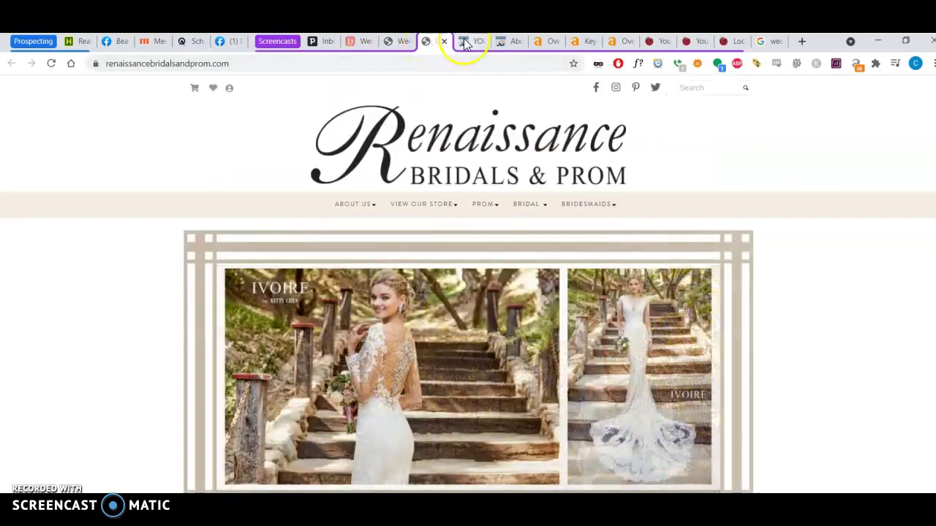
Look through the Your Local SEO Professionals home page, its free site audit form and contact header, and the founder's profile on the about page.
click(465, 42)
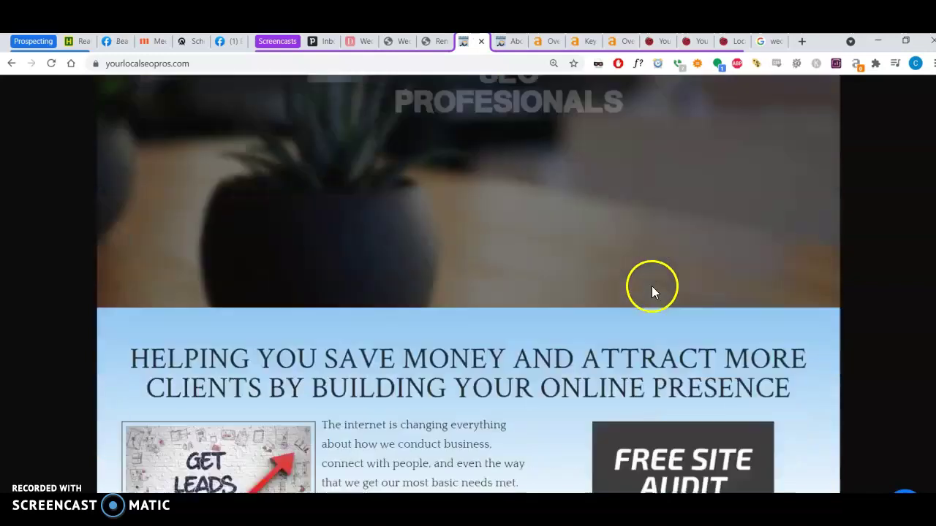
scroll(652, 286, down, 3)
click(499, 41)
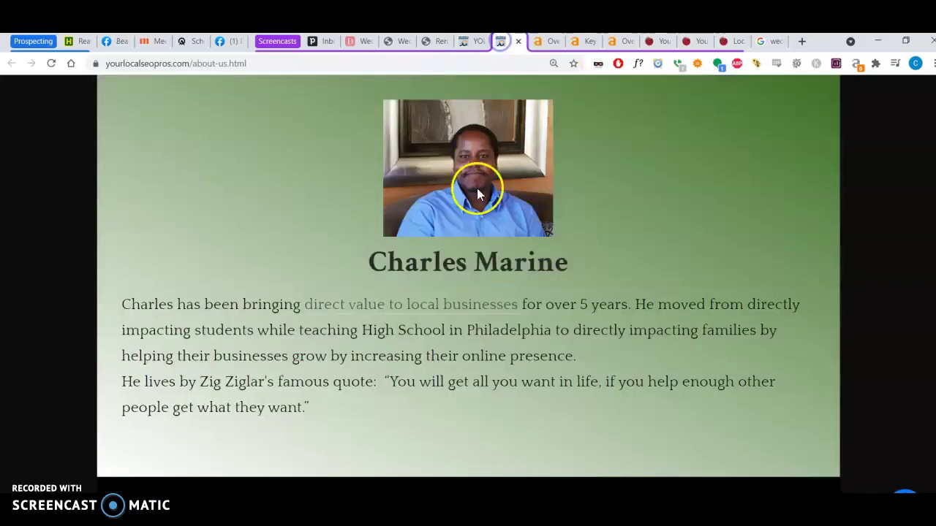
click(472, 43)
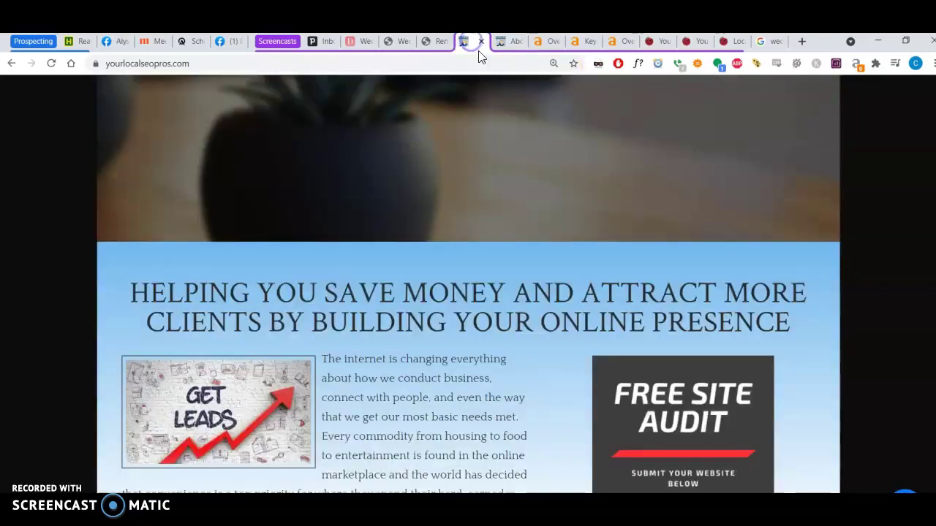
scroll(432, 271, up, 3)
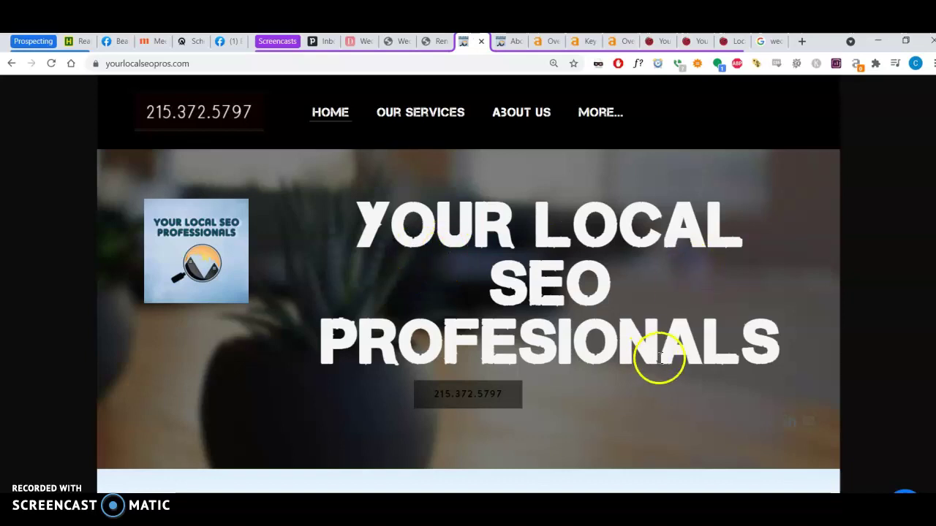
scroll(658, 357, down, 5)
scroll(659, 357, down, 3)
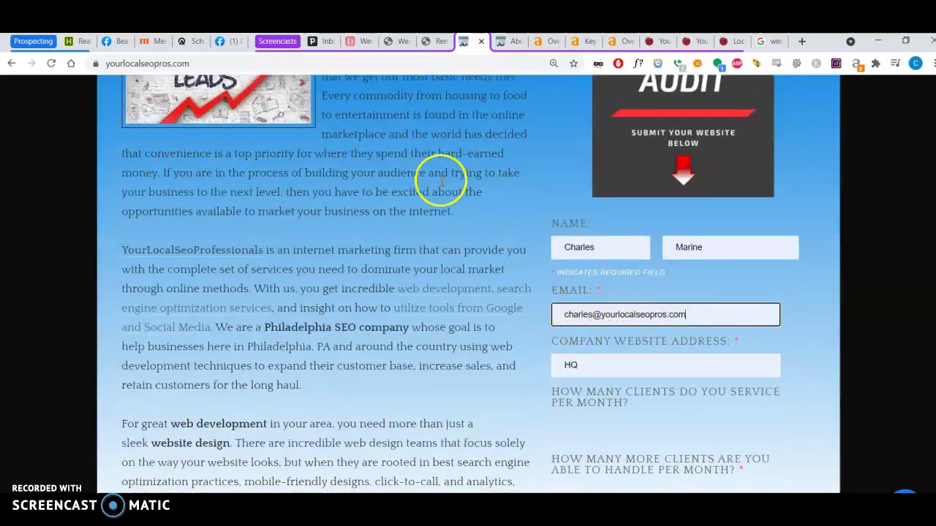
scroll(410, 164, up, 8)
scroll(193, 94, up, 1)
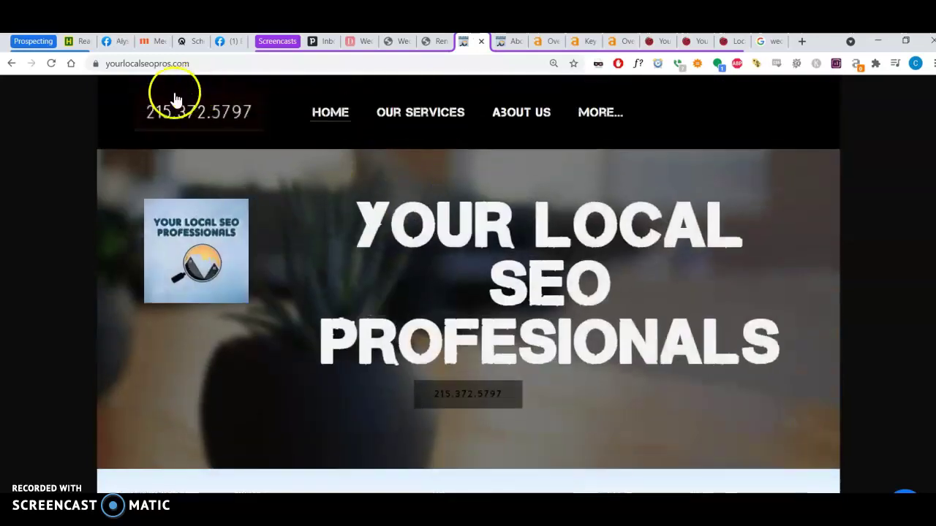